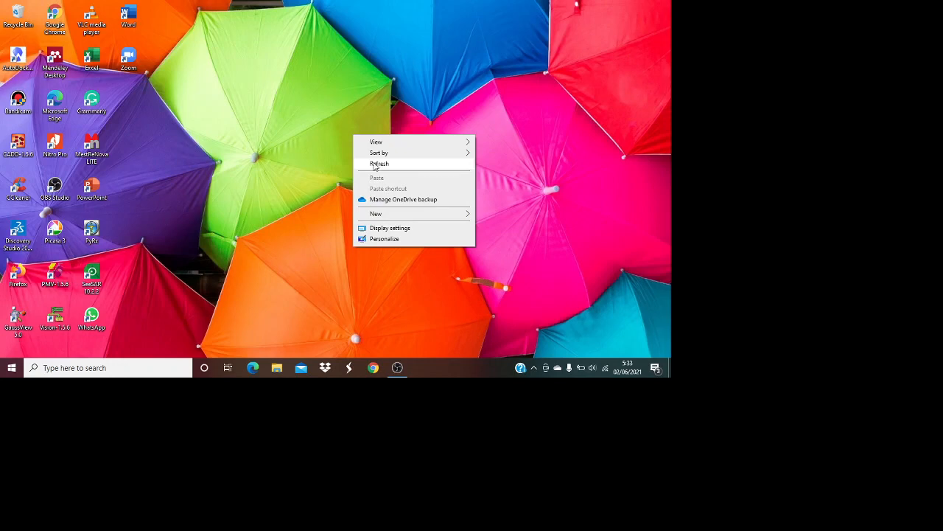
Refresh the Windows desktop and launch Google Chrome from the taskbar
{"action": "left_click", "coordinate": [376, 165]}
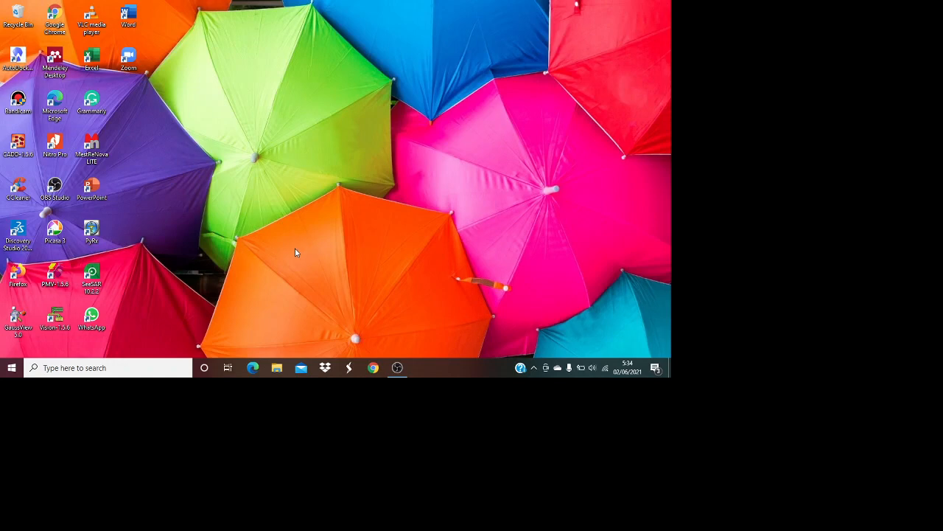
{"action": "left_click", "coordinate": [377, 371]}
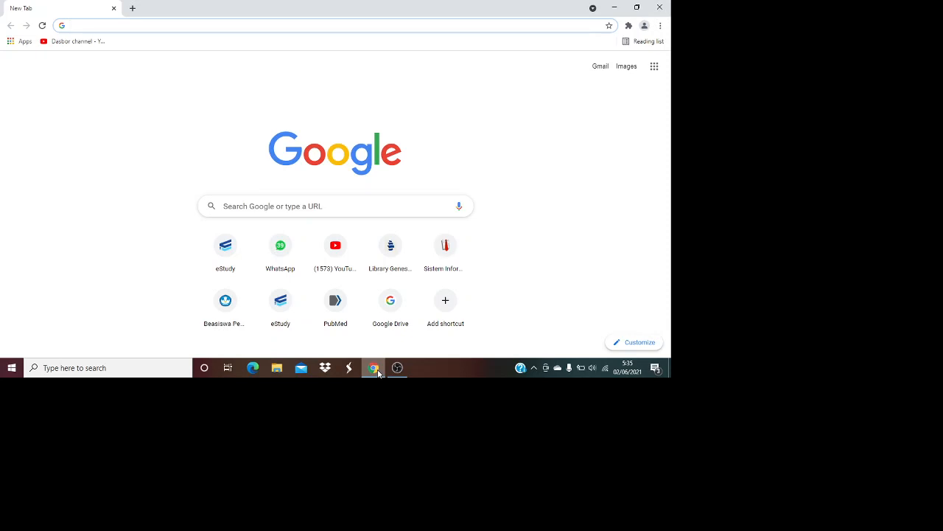
Search Google for 'uniprot' and open the uniprot.org home page from the results
{"action": "type", "text": "u"}
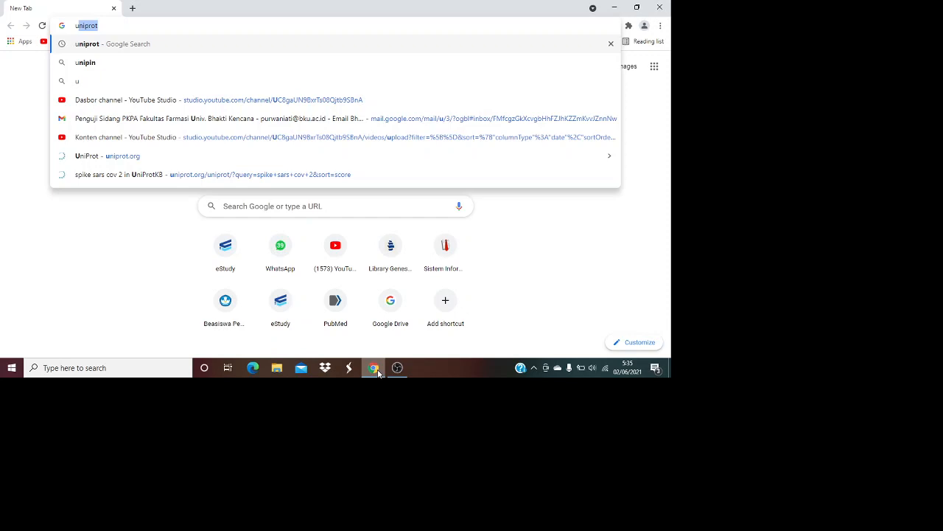
{"action": "type", "text": "nir"}
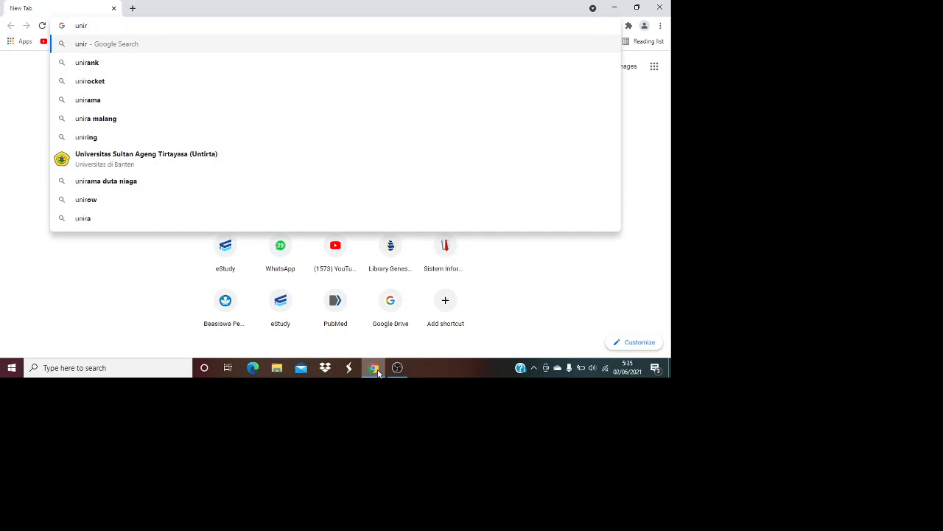
{"action": "key", "text": "BackSpace"}
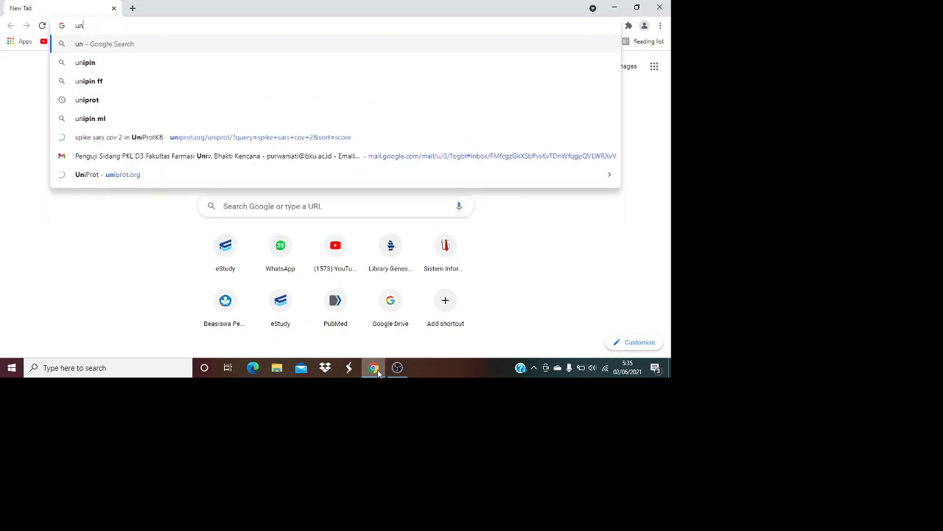
{"action": "key", "text": "BackSpace"}
{"action": "key", "text": "BackSpace"}
{"action": "key", "text": "BackSpace"}
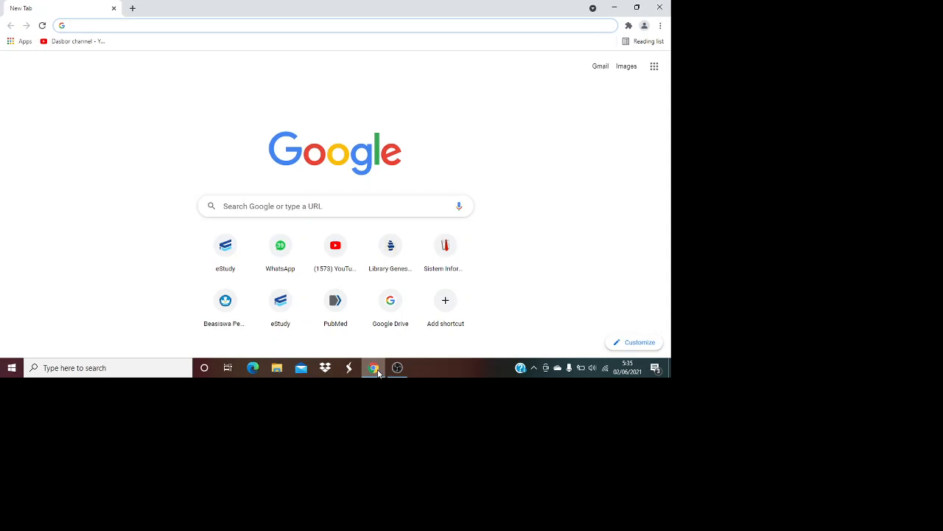
{"action": "type", "text": "unipr"}
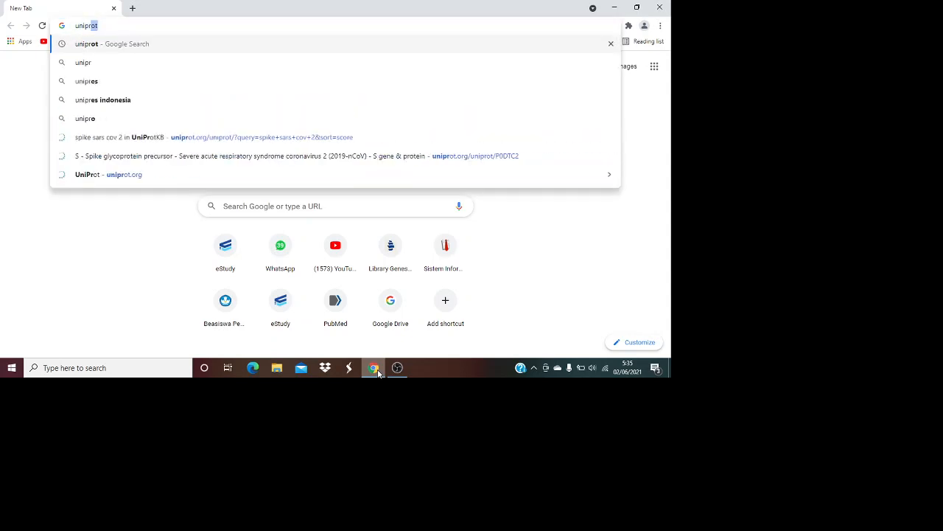
{"action": "type", "text": "ot"}
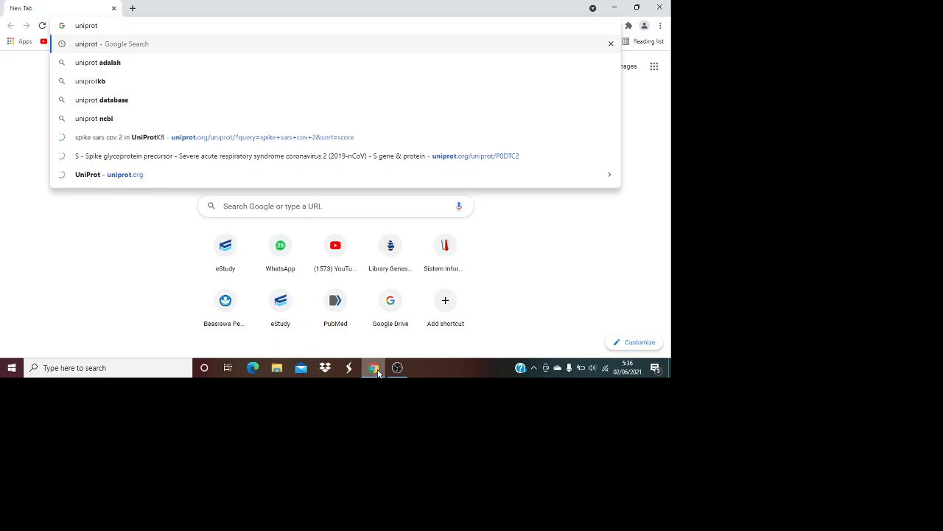
{"action": "key", "text": "Return"}
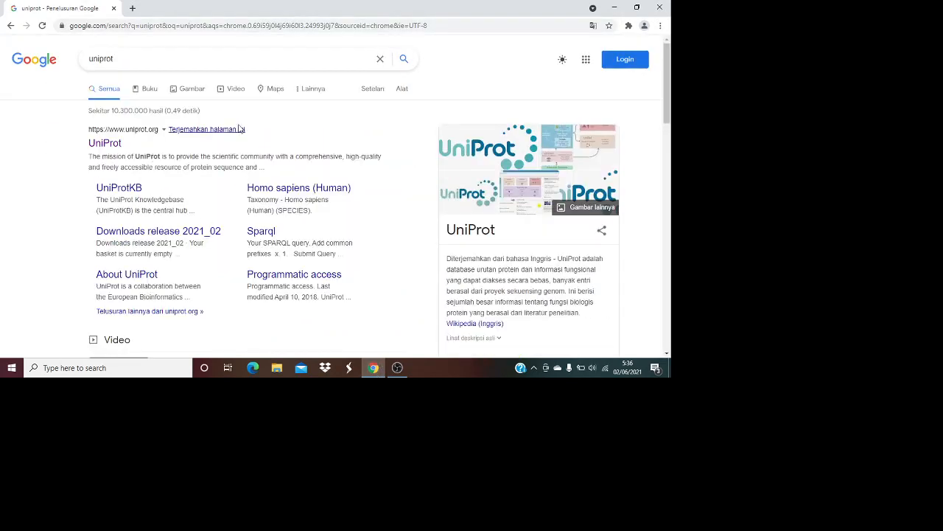
{"action": "left_click", "coordinate": [103, 147]}
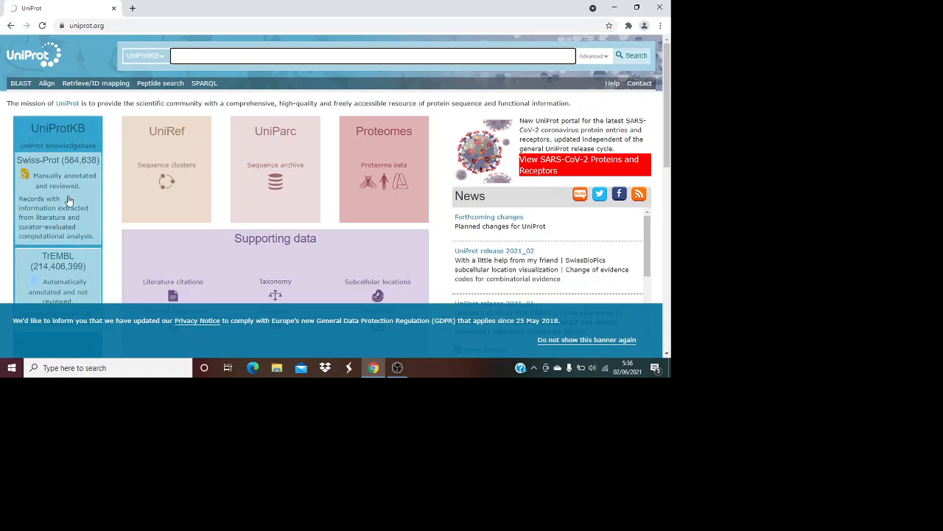
{"action": "scroll", "coordinate": [68, 200], "scroll_direction": "down", "scroll_amount": 1}
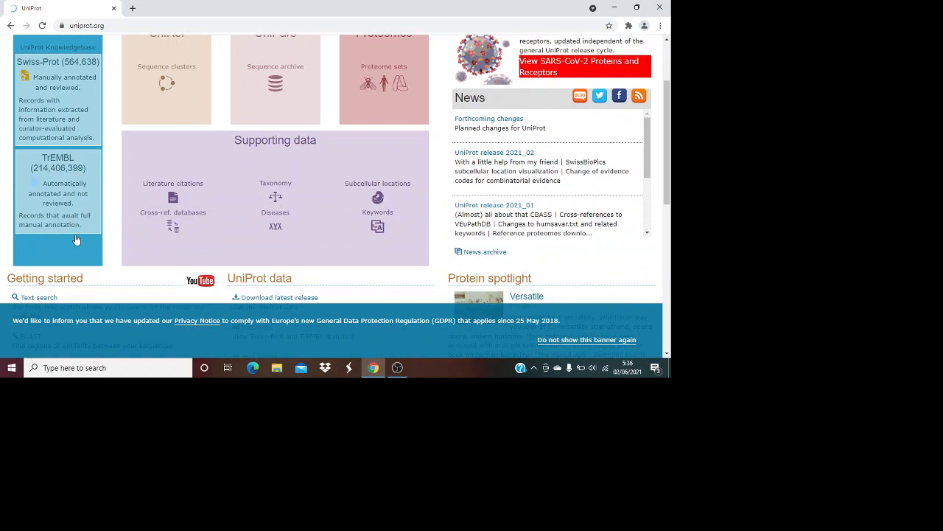
{"action": "scroll", "coordinate": [75, 240], "scroll_direction": "up", "scroll_amount": 2}
{"action": "scroll", "coordinate": [76, 237], "scroll_direction": "down", "scroll_amount": 2}
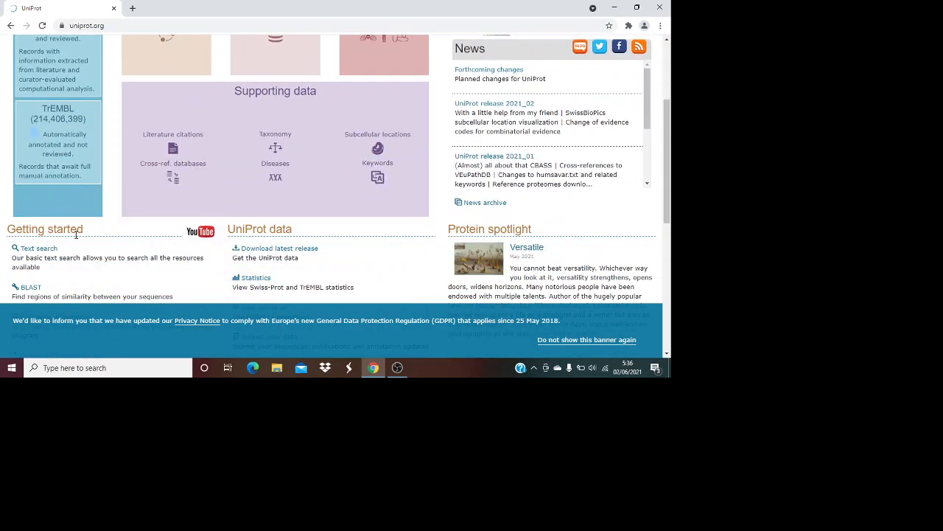
{"action": "scroll", "coordinate": [76, 236], "scroll_direction": "down", "scroll_amount": 1}
{"action": "scroll", "coordinate": [76, 238], "scroll_direction": "up", "scroll_amount": 1}
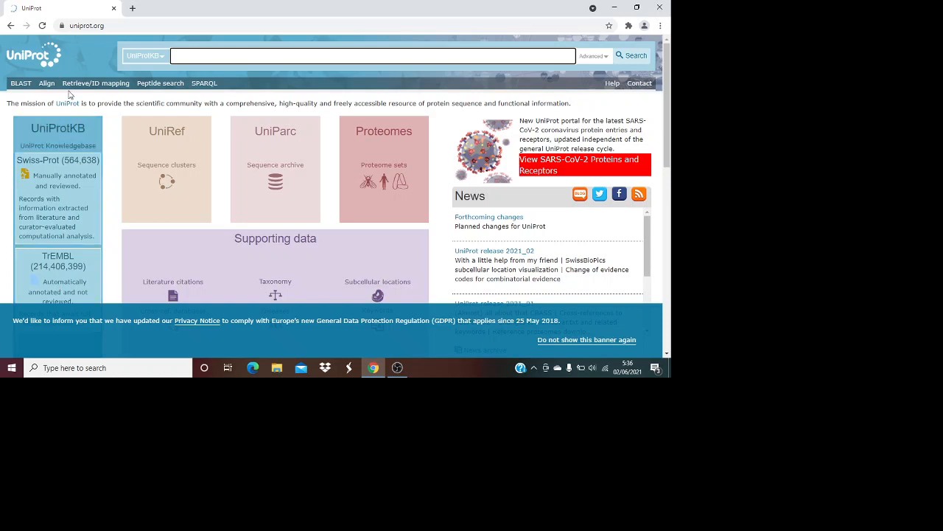
Open the RCSB PDB home page in a new tab via a 'protein data' search, then return to UniProt
{"action": "left_click", "coordinate": [133, 8]}
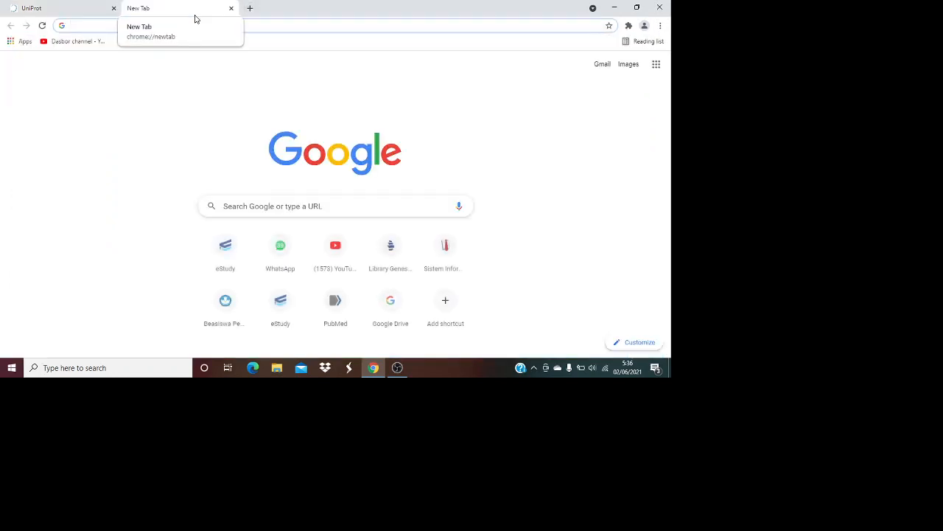
{"action": "type", "text": "prot"}
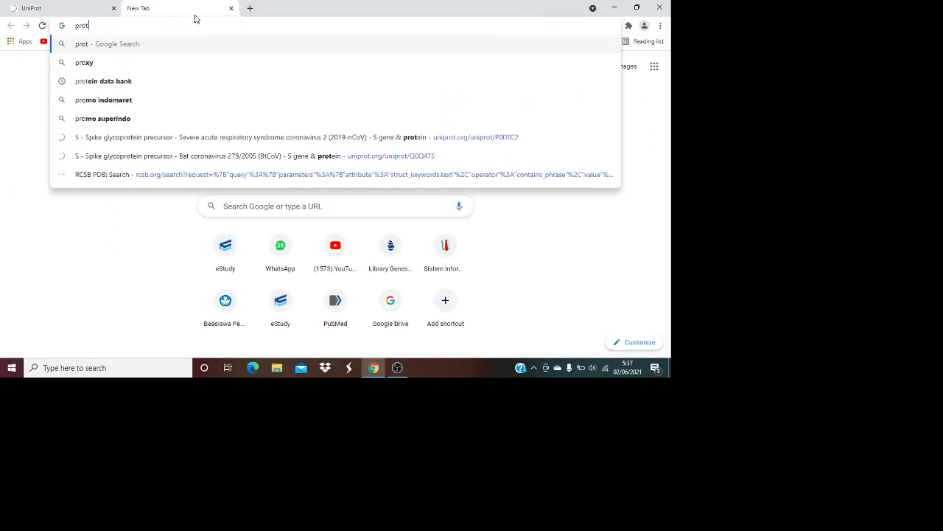
{"action": "type", "text": "ein "}
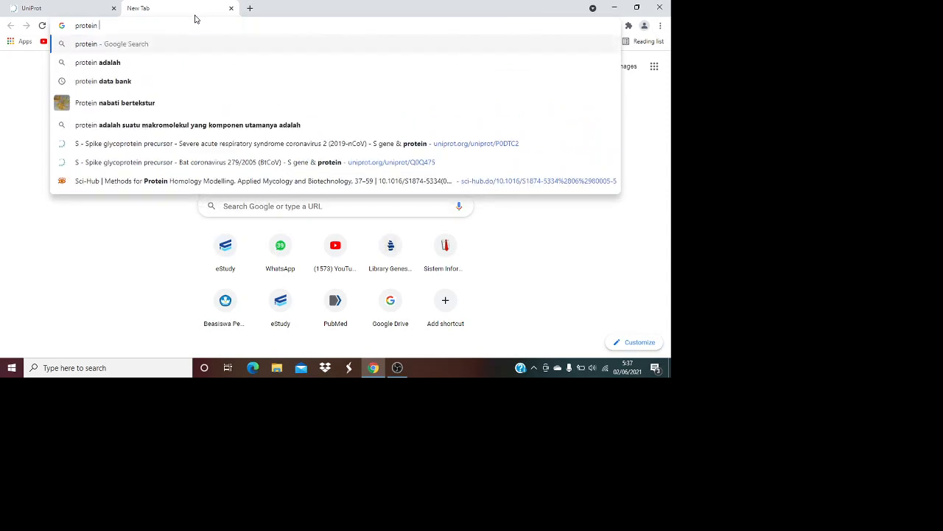
{"action": "type", "text": "data"}
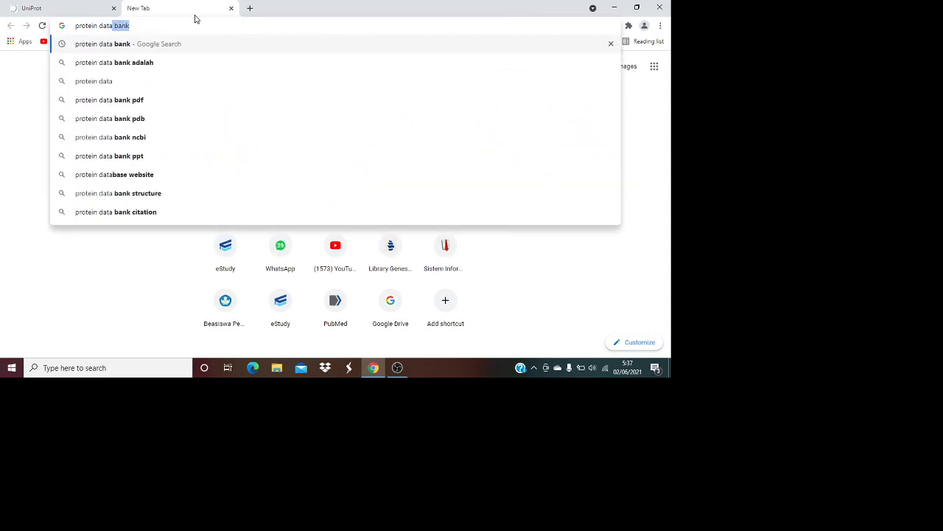
{"action": "key", "text": "Return"}
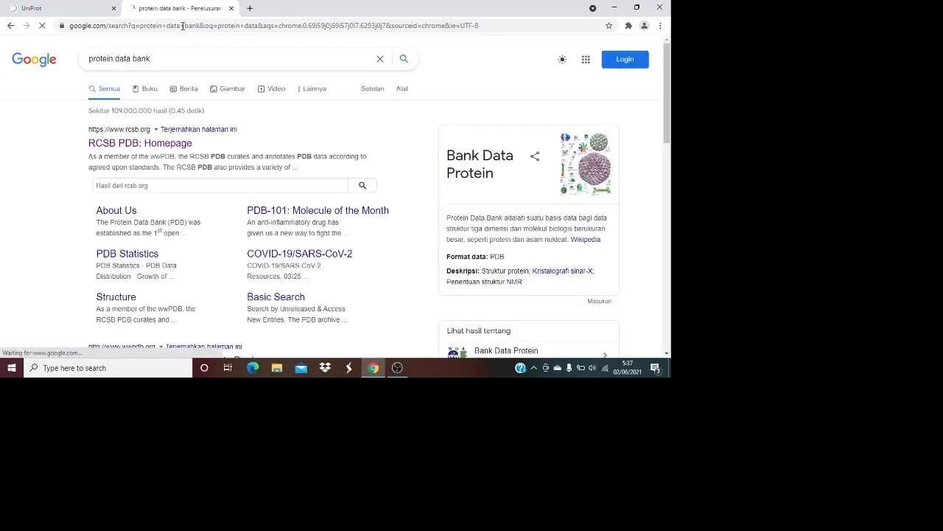
{"action": "left_click", "coordinate": [163, 144]}
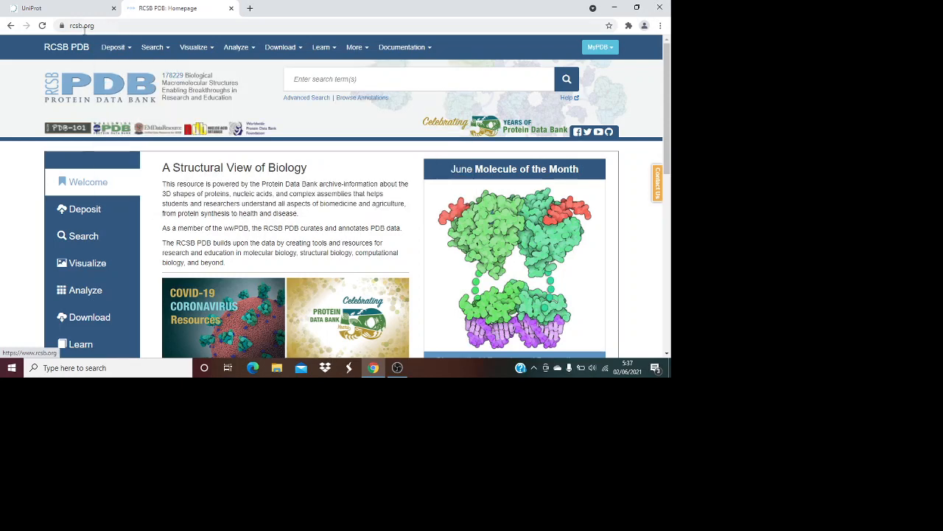
{"action": "left_click", "coordinate": [70, 9]}
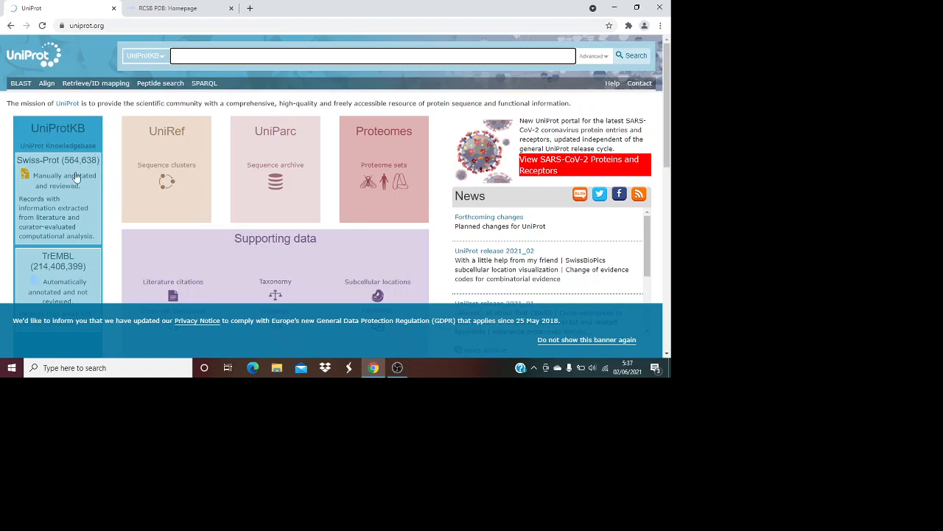
{"action": "scroll", "coordinate": [56, 228], "scroll_direction": "down", "scroll_amount": 1}
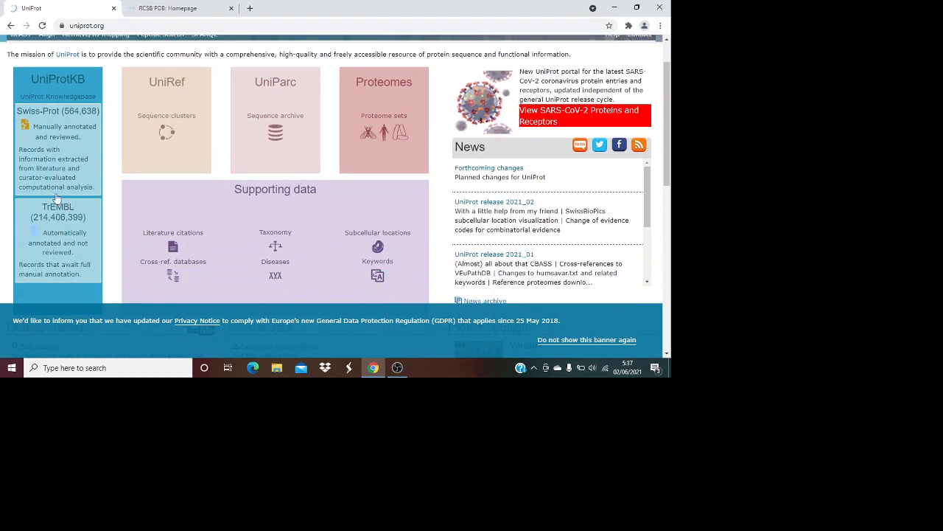
{"action": "scroll", "coordinate": [56, 272], "scroll_direction": "down", "scroll_amount": 1}
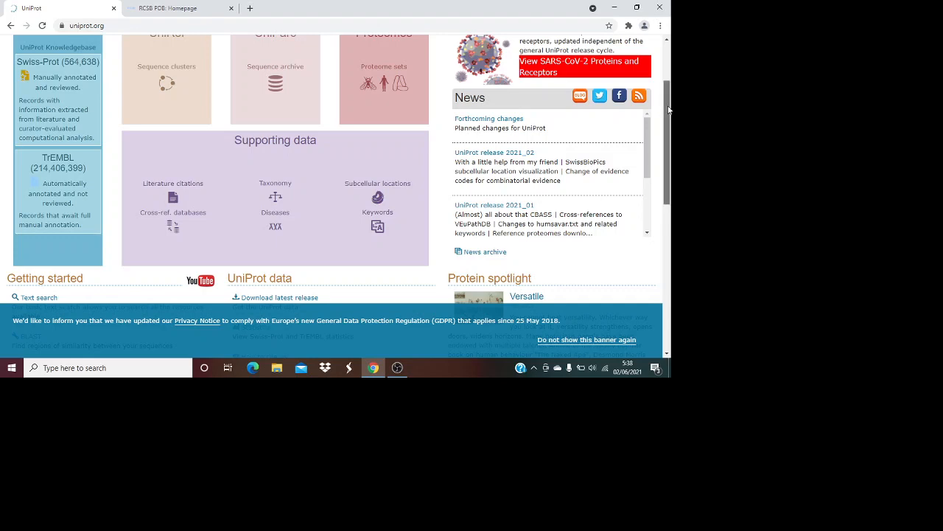
{"action": "left_click_drag", "start_coordinate": [666, 112], "coordinate": [668, 73]}
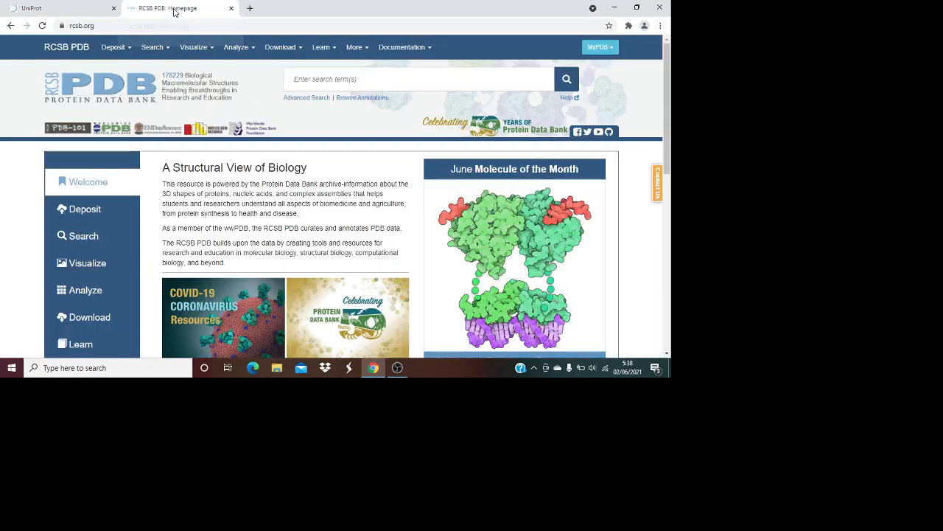
{"action": "left_click", "coordinate": [175, 9]}
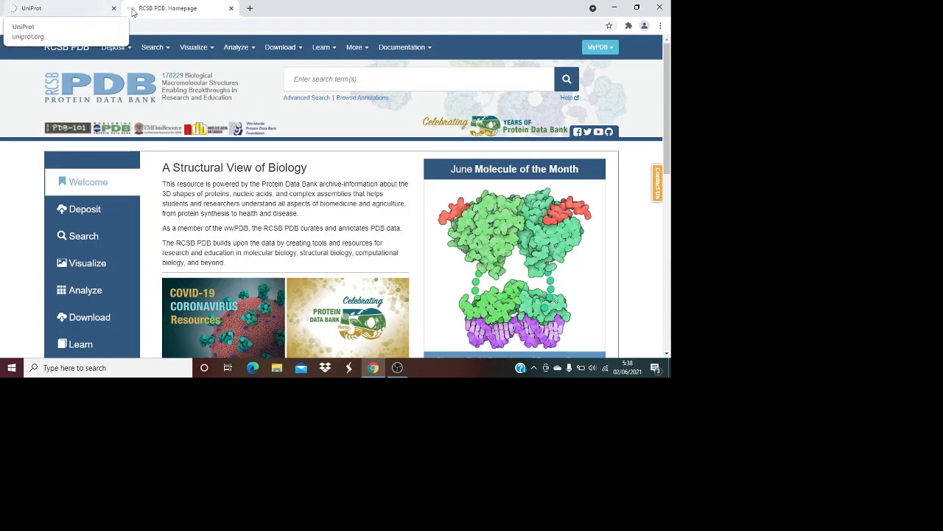
{"action": "left_click", "coordinate": [58, 9]}
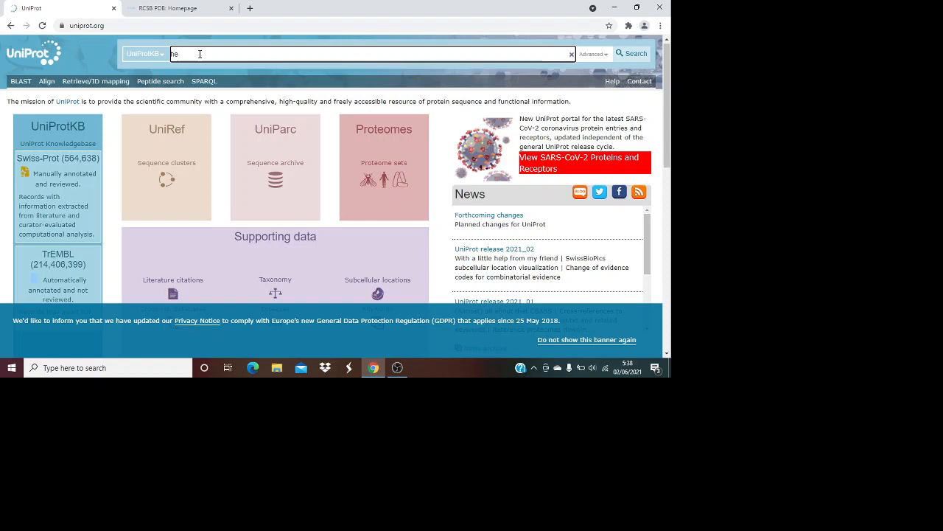
Search UniProtKB for 'helicase sars cov 2', fixing the 'helycase' misspelling
{"action": "type", "text": "l"}
{"action": "key", "text": "BackSpace"}
{"action": "key", "text": "BackSpace"}
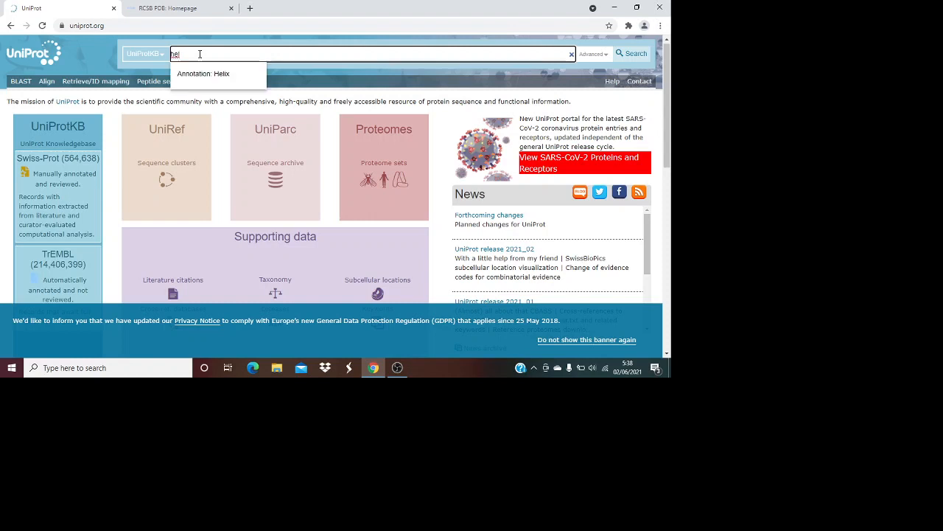
{"action": "type", "text": "yd"}
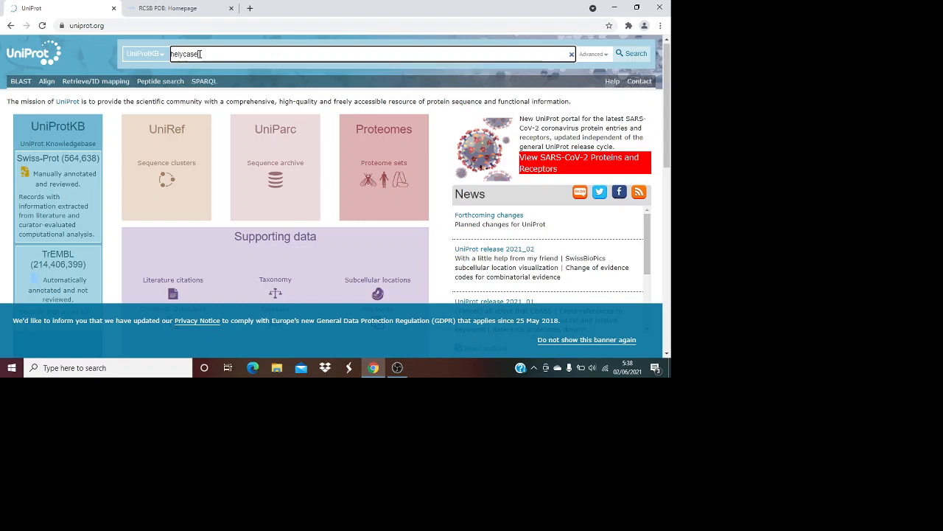
{"action": "type", "text": "sars cov 2"}
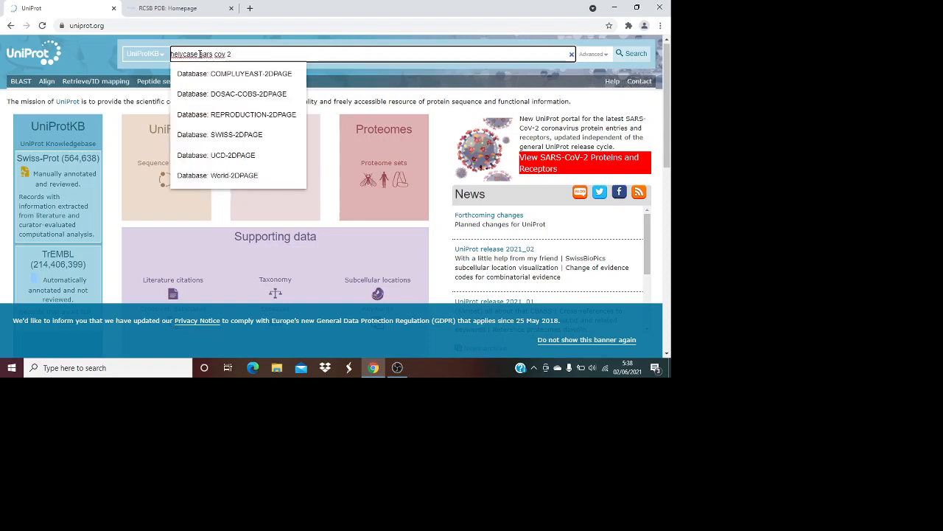
{"action": "key", "text": "Return"}
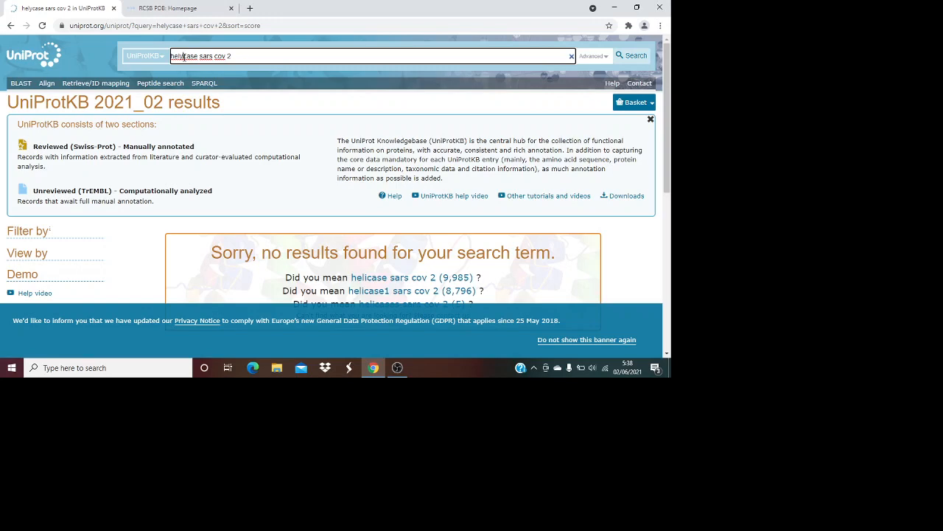
{"action": "key", "text": "BackSpace"}
{"action": "type", "text": "i"}
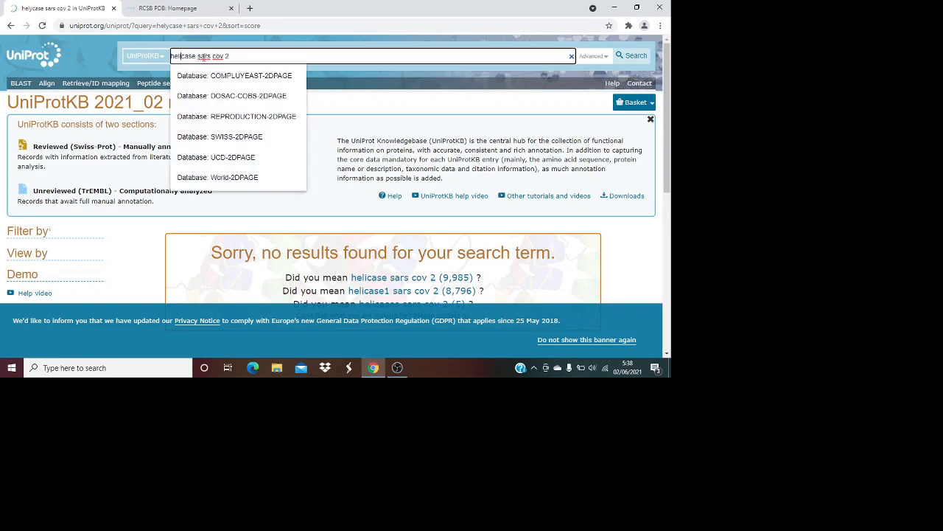
{"action": "key", "text": "Return"}
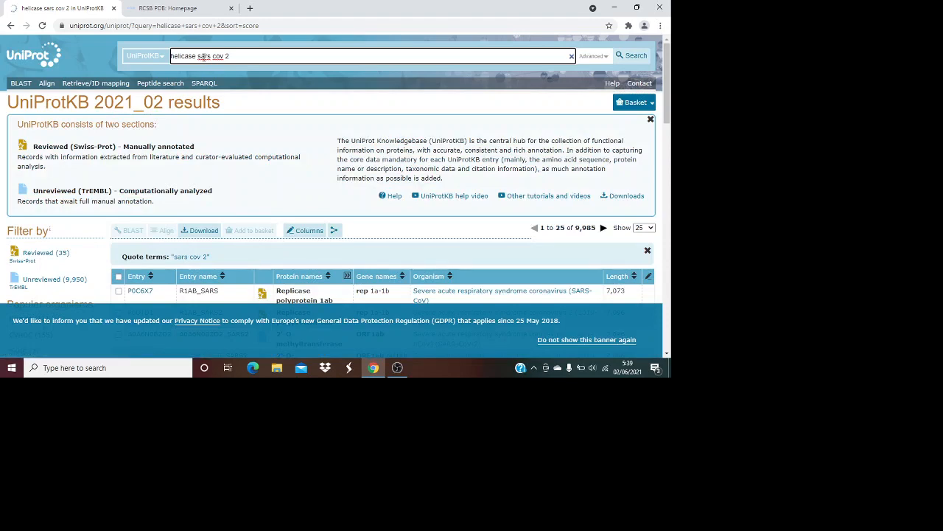
Browse the 9,985 results and open entry P0DTD1, Replicase polyprotein 1ab
{"action": "scroll", "coordinate": [342, 205], "scroll_direction": "down", "scroll_amount": 3}
{"action": "scroll", "coordinate": [342, 205], "scroll_direction": "down", "scroll_amount": 1}
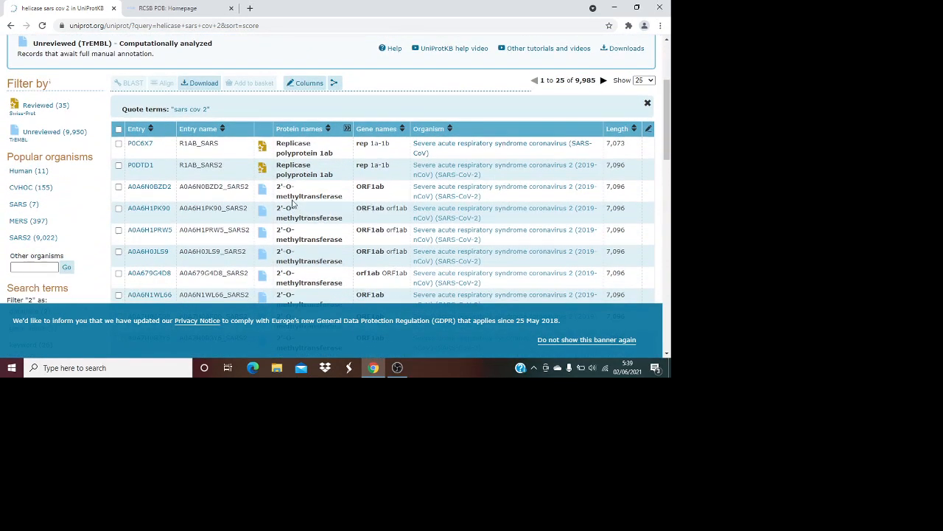
{"action": "scroll", "coordinate": [417, 205], "scroll_direction": "down", "scroll_amount": 4}
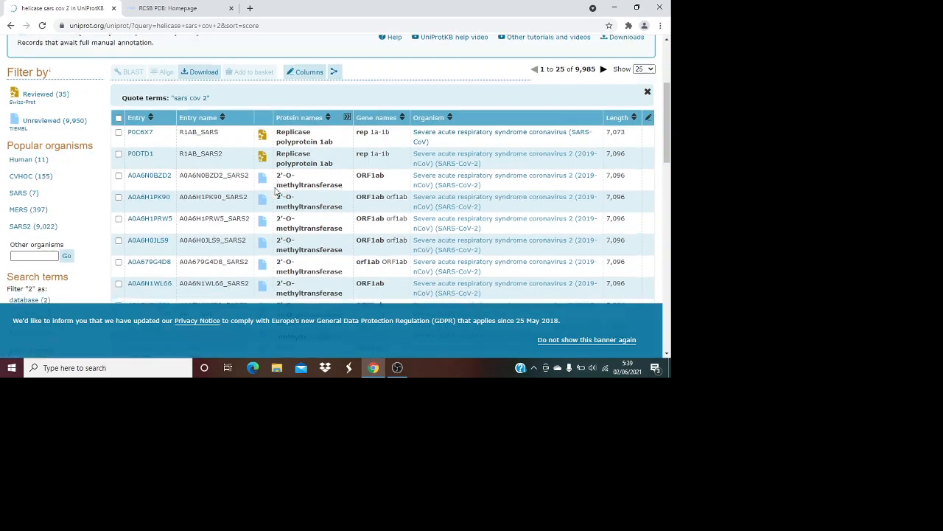
{"action": "scroll", "coordinate": [417, 205], "scroll_direction": "down", "scroll_amount": 1}
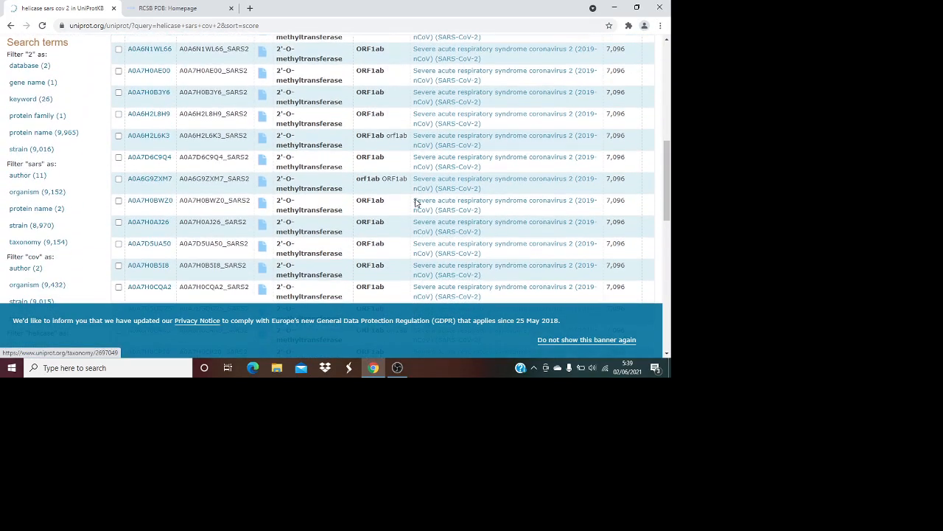
{"action": "scroll", "coordinate": [416, 205], "scroll_direction": "down", "scroll_amount": 3}
{"action": "scroll", "coordinate": [614, 185], "scroll_direction": "down", "scroll_amount": 1}
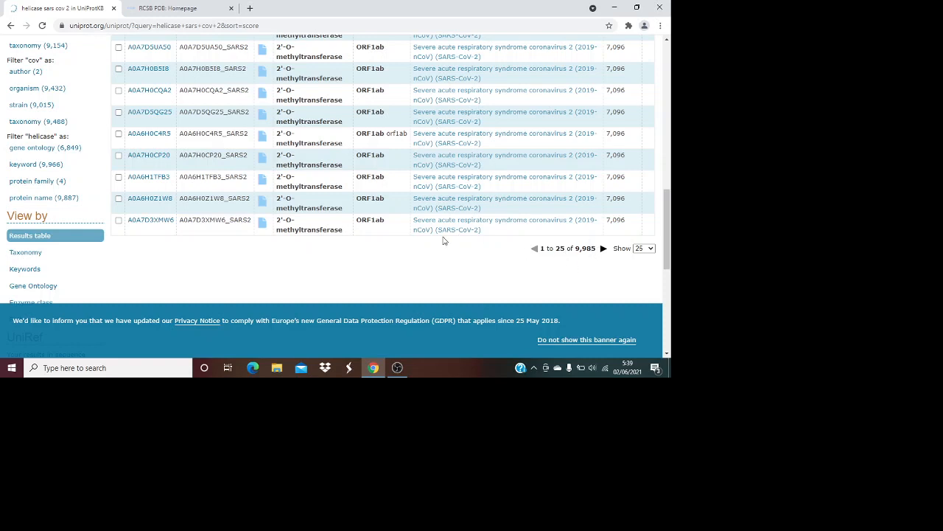
{"action": "scroll", "coordinate": [443, 240], "scroll_direction": "up", "scroll_amount": 5}
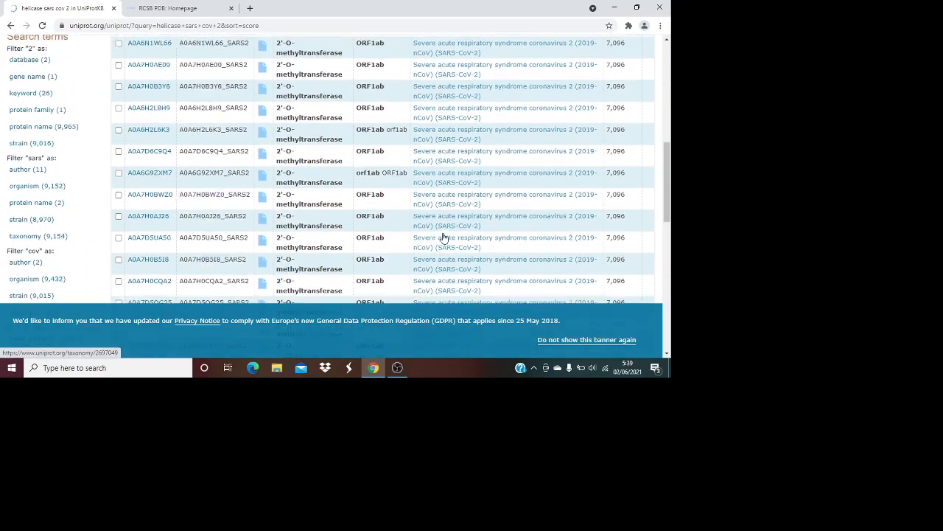
{"action": "scroll", "coordinate": [443, 239], "scroll_direction": "up", "scroll_amount": 3}
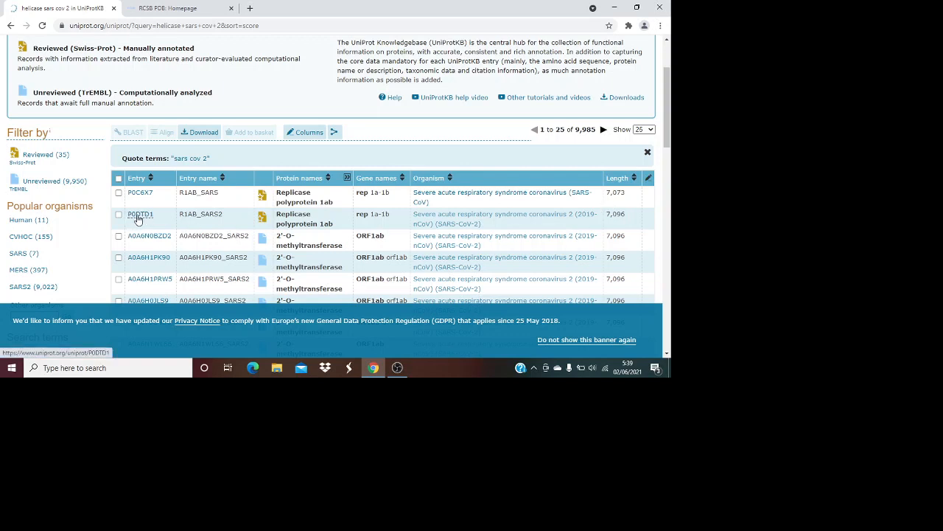
{"action": "scroll", "coordinate": [152, 244], "scroll_direction": "down", "scroll_amount": 2}
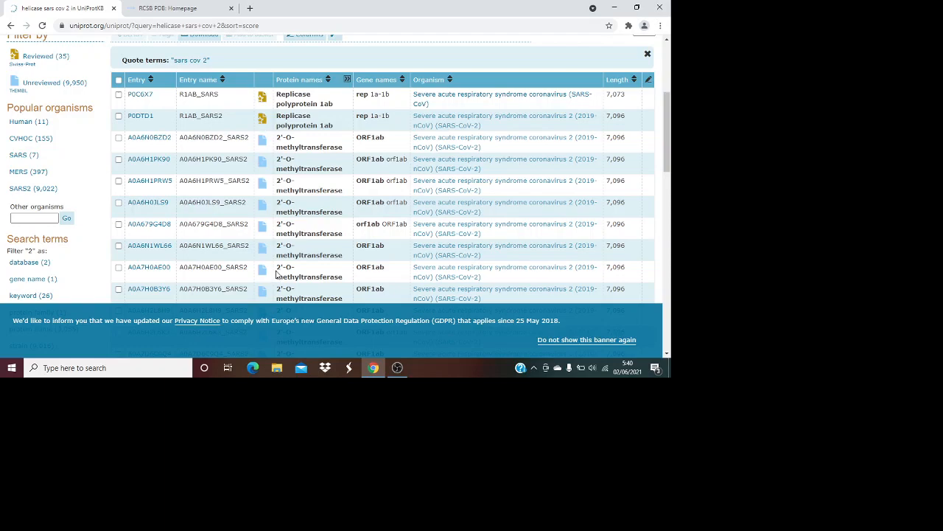
{"action": "scroll", "coordinate": [274, 254], "scroll_direction": "up", "scroll_amount": 1}
{"action": "scroll", "coordinate": [273, 253], "scroll_direction": "down", "scroll_amount": 2}
{"action": "scroll", "coordinate": [273, 254], "scroll_direction": "down", "scroll_amount": 5}
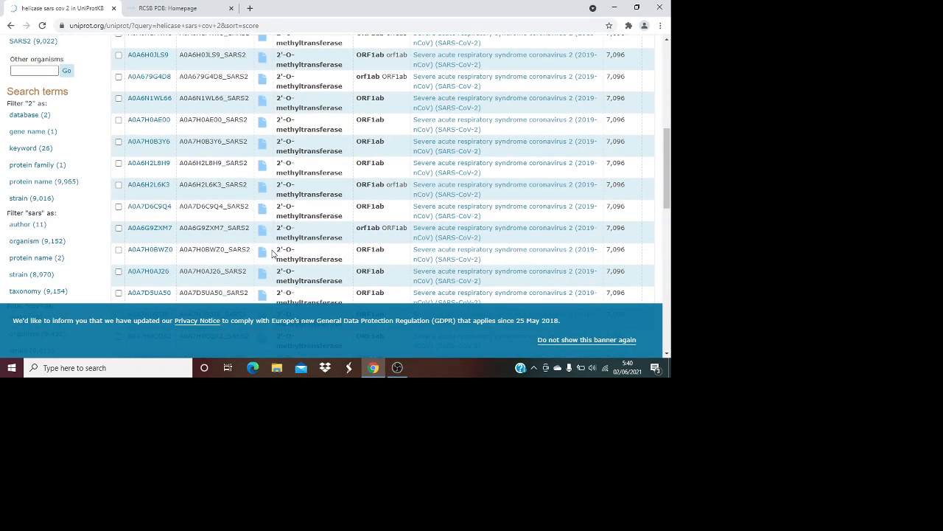
{"action": "scroll", "coordinate": [272, 254], "scroll_direction": "up", "scroll_amount": 5}
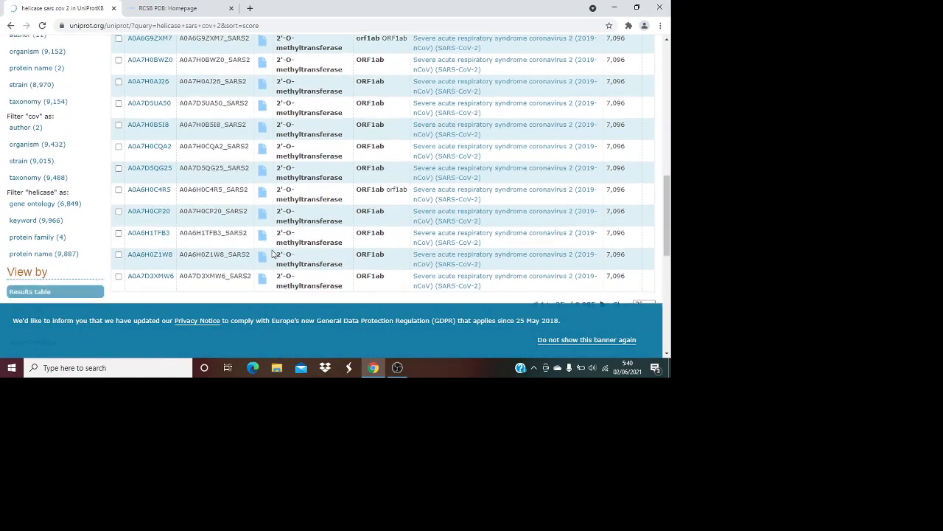
{"action": "scroll", "coordinate": [274, 254], "scroll_direction": "up", "scroll_amount": 4}
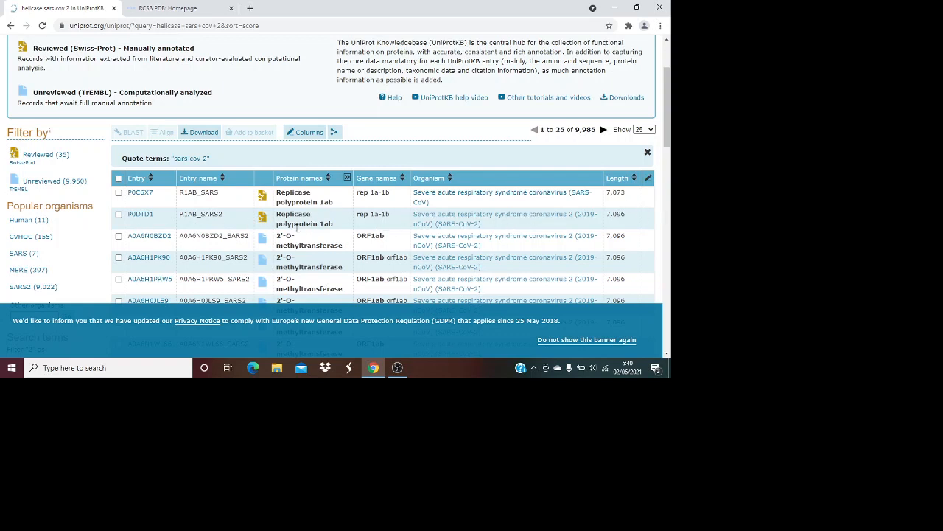
{"action": "left_click", "coordinate": [140, 215]}
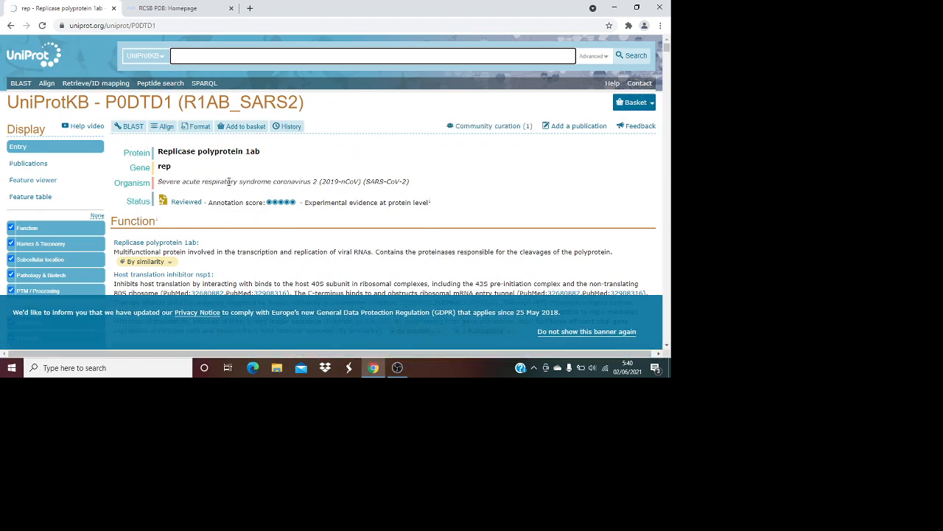
{"action": "scroll", "coordinate": [229, 183], "scroll_direction": "down", "scroll_amount": 1}
{"action": "scroll", "coordinate": [229, 183], "scroll_direction": "down", "scroll_amount": 10}
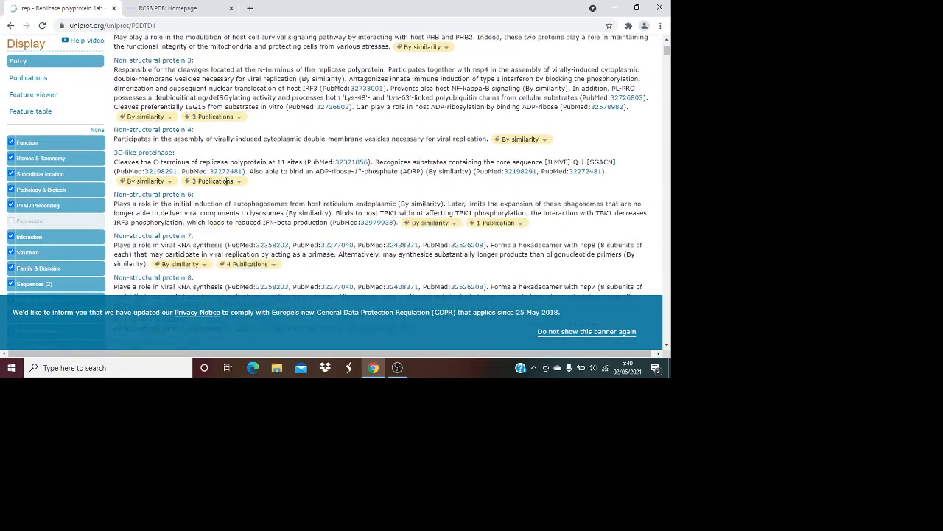
{"action": "scroll", "coordinate": [237, 158], "scroll_direction": "up", "scroll_amount": 12}
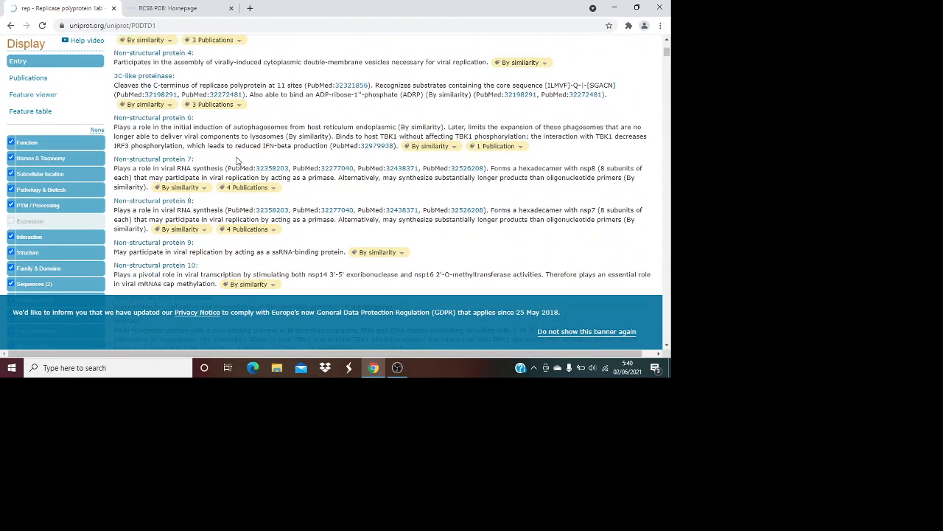
{"action": "scroll", "coordinate": [237, 161], "scroll_direction": "up", "scroll_amount": 1}
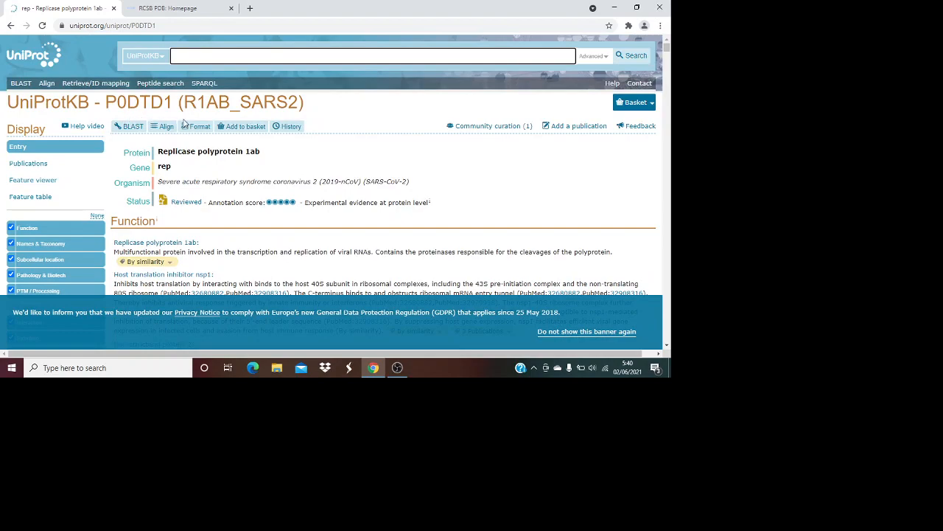
{"action": "scroll", "coordinate": [184, 122], "scroll_direction": "down", "scroll_amount": 3}
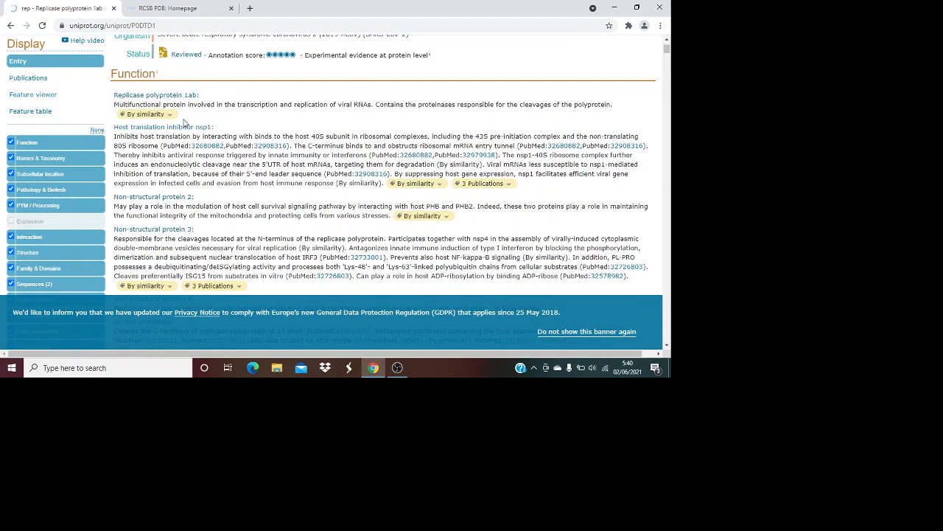
{"action": "scroll", "coordinate": [177, 111], "scroll_direction": "down", "scroll_amount": 1}
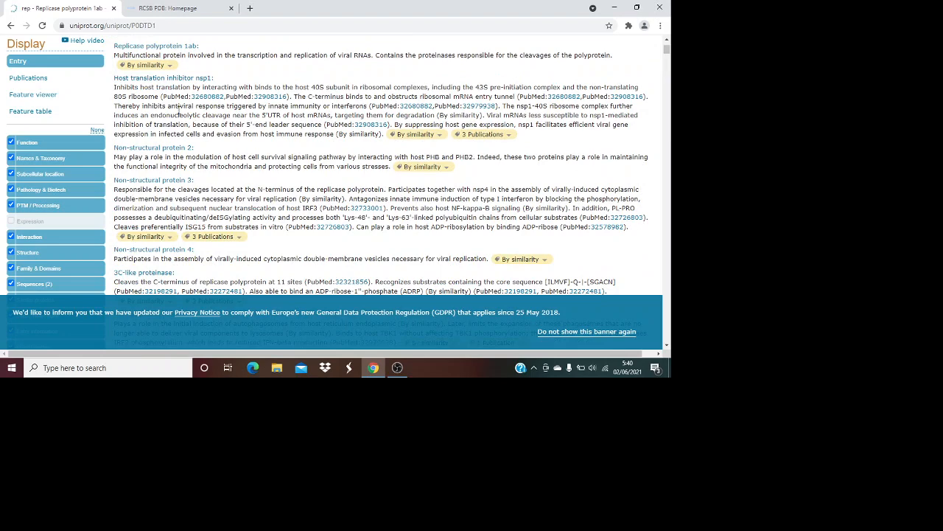
{"action": "scroll", "coordinate": [184, 109], "scroll_direction": "up", "scroll_amount": 1}
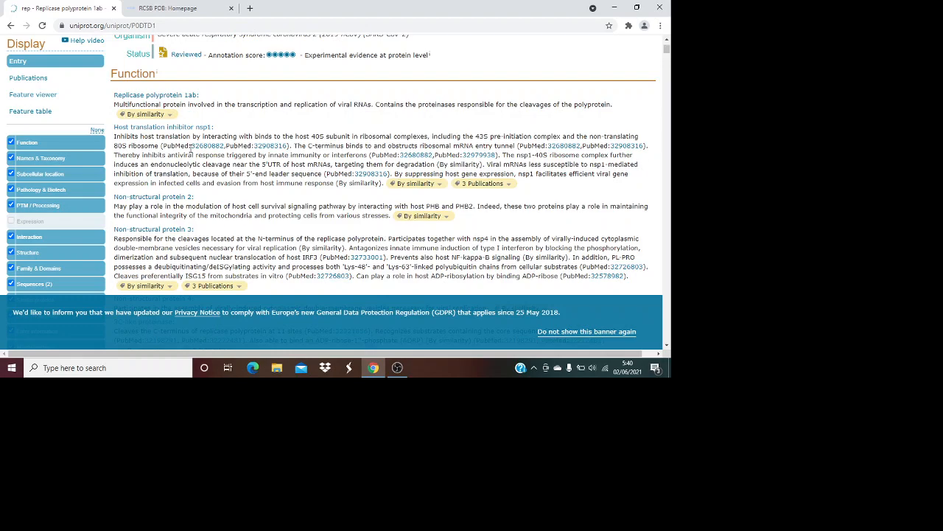
{"action": "scroll", "coordinate": [193, 151], "scroll_direction": "down", "scroll_amount": 12}
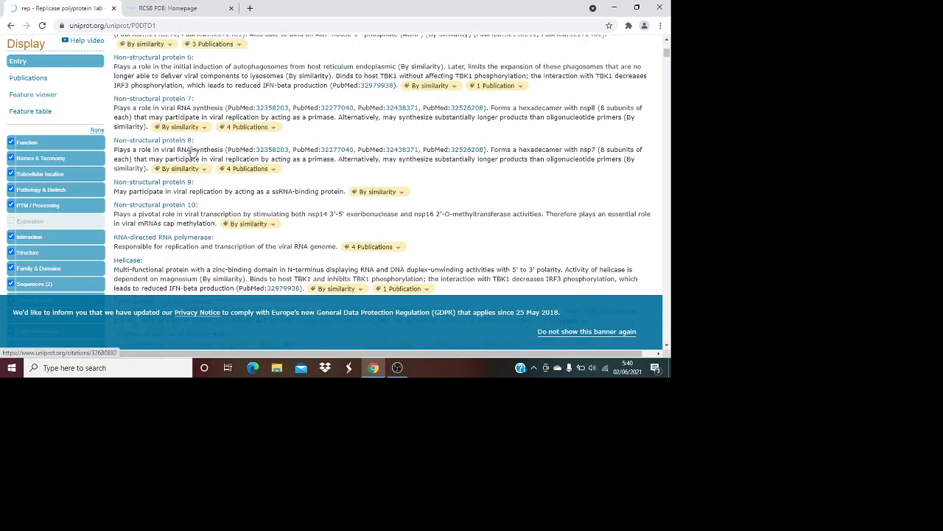
{"action": "scroll", "coordinate": [193, 152], "scroll_direction": "down", "scroll_amount": 3}
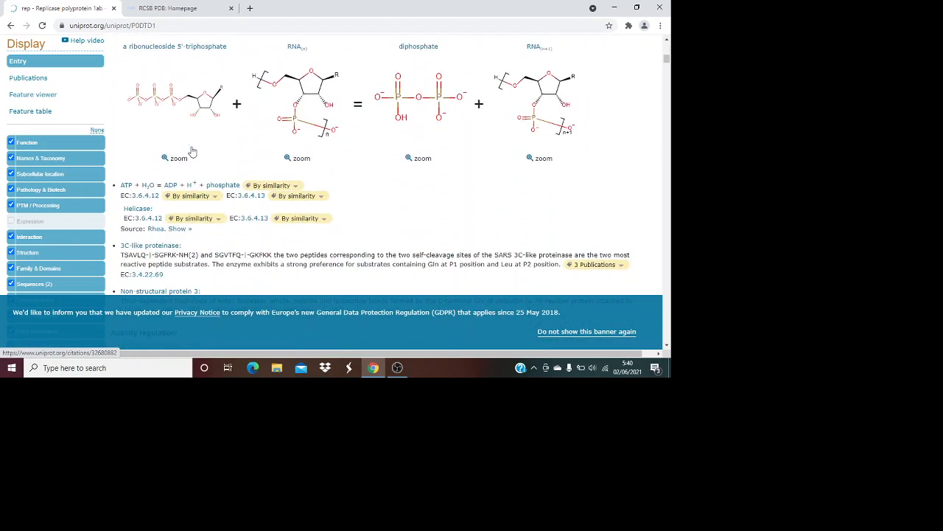
{"action": "scroll", "coordinate": [191, 151], "scroll_direction": "down", "scroll_amount": 5}
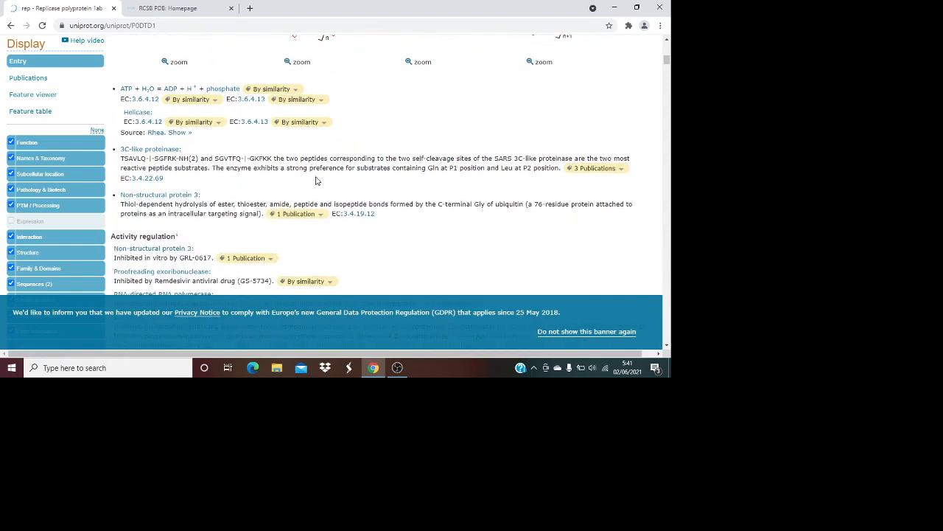
{"action": "scroll", "coordinate": [315, 182], "scroll_direction": "down", "scroll_amount": 6}
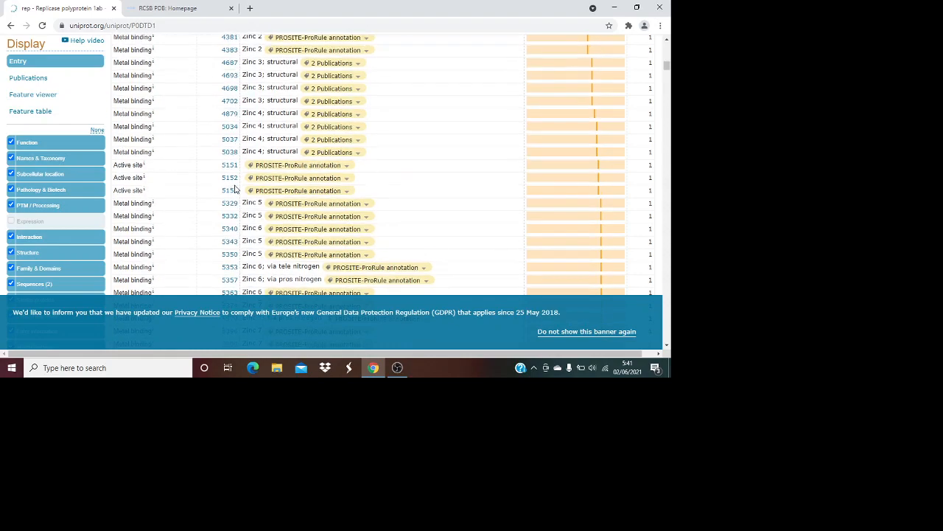
{"action": "scroll", "coordinate": [235, 188], "scroll_direction": "down", "scroll_amount": 6}
{"action": "scroll", "coordinate": [236, 189], "scroll_direction": "down", "scroll_amount": 10}
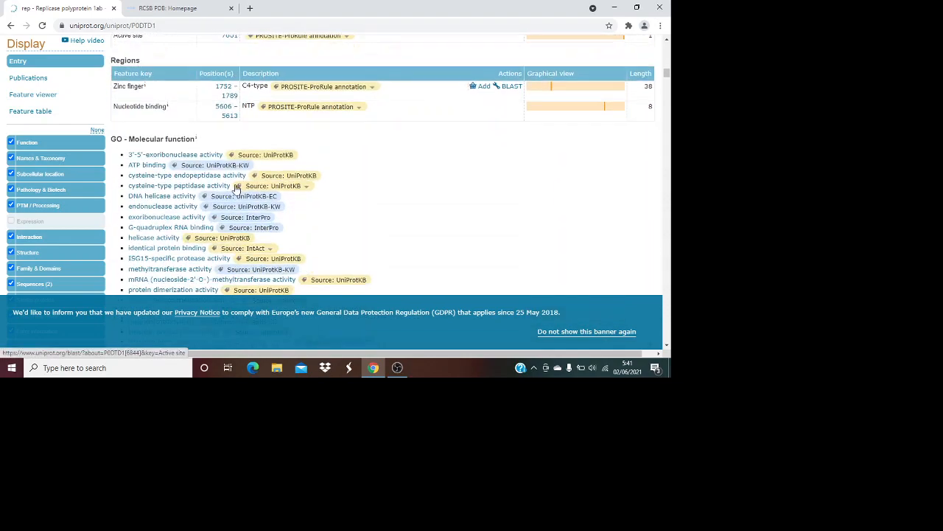
{"action": "scroll", "coordinate": [228, 189], "scroll_direction": "down", "scroll_amount": 10}
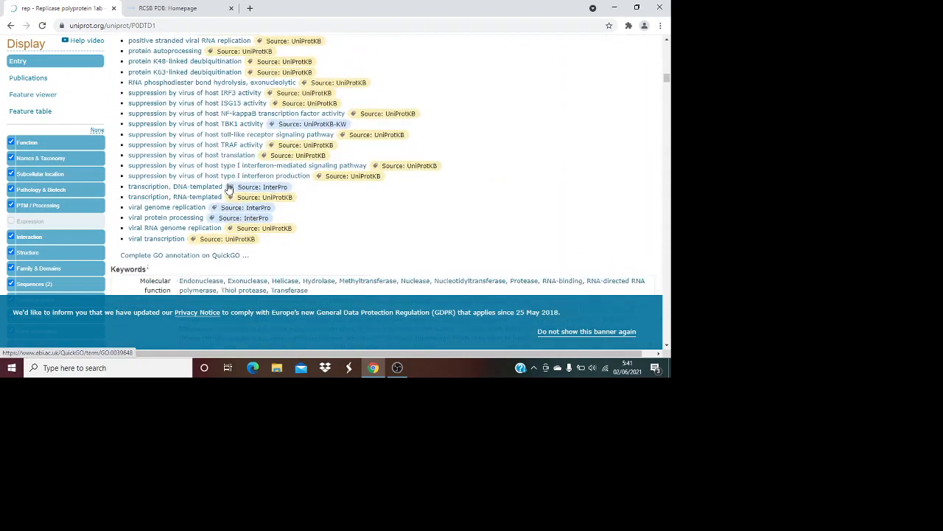
{"action": "scroll", "coordinate": [225, 185], "scroll_direction": "down", "scroll_amount": 10}
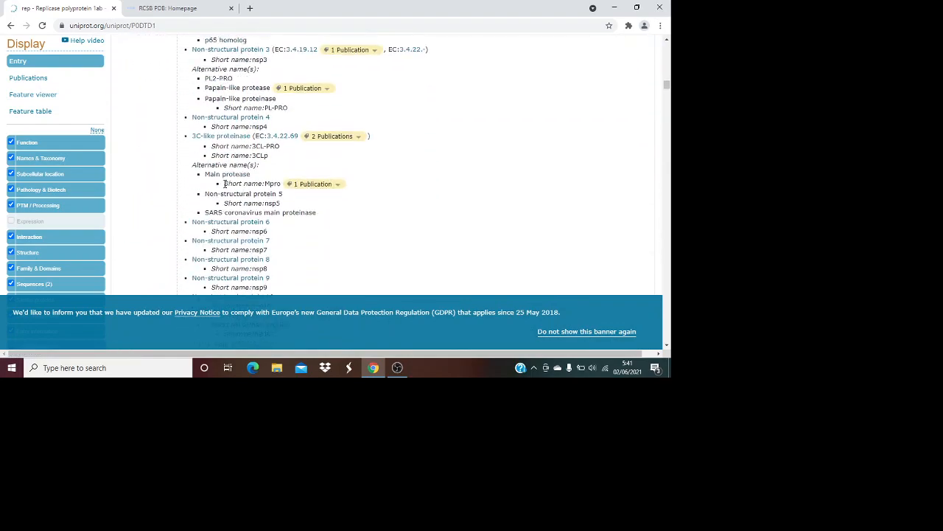
{"action": "scroll", "coordinate": [226, 185], "scroll_direction": "down", "scroll_amount": 10}
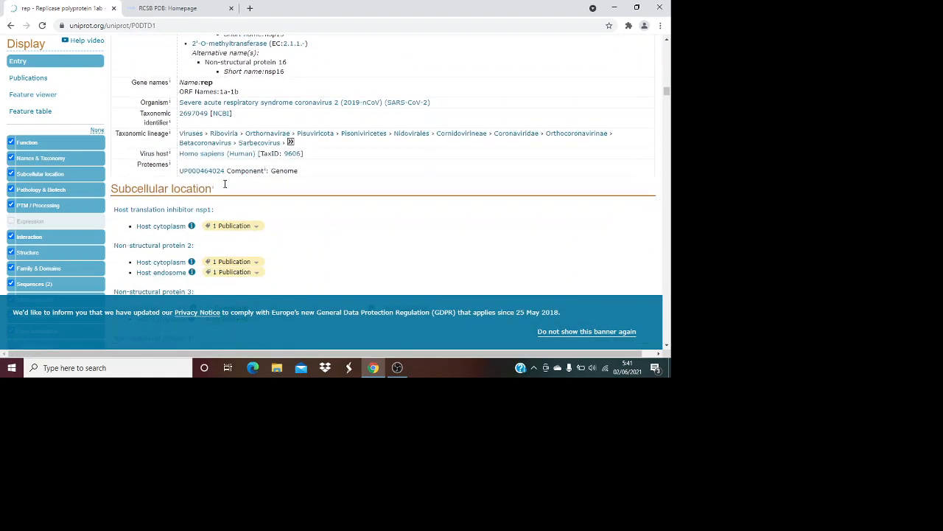
{"action": "scroll", "coordinate": [225, 185], "scroll_direction": "down", "scroll_amount": 10}
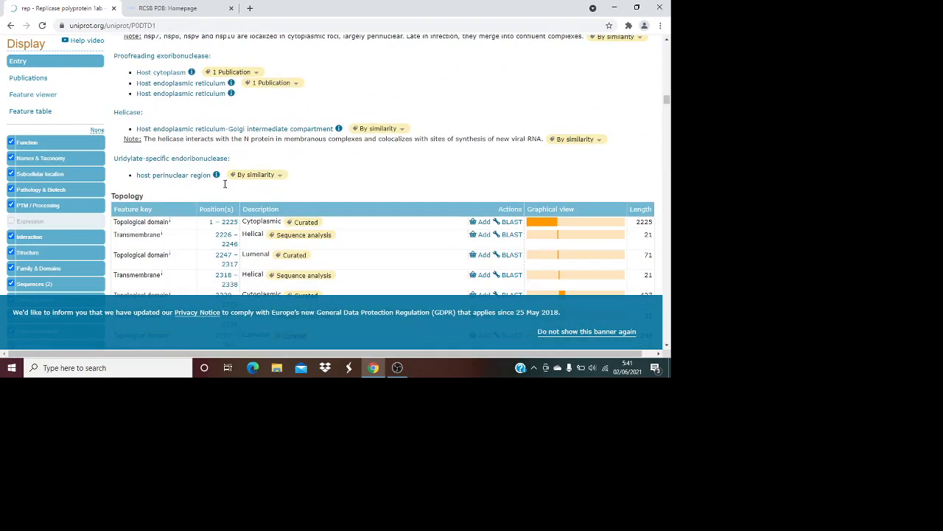
{"action": "scroll", "coordinate": [226, 191], "scroll_direction": "down", "scroll_amount": 10}
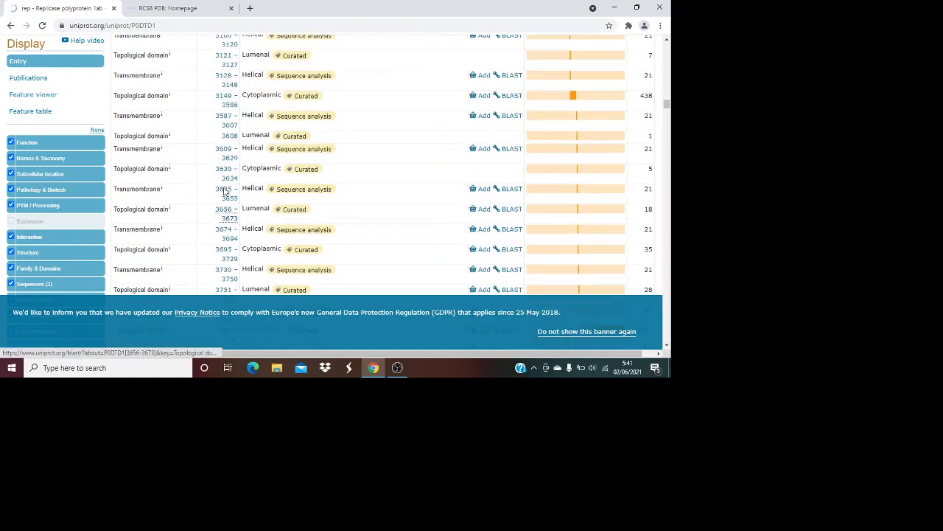
{"action": "scroll", "coordinate": [210, 184], "scroll_direction": "down", "scroll_amount": 10}
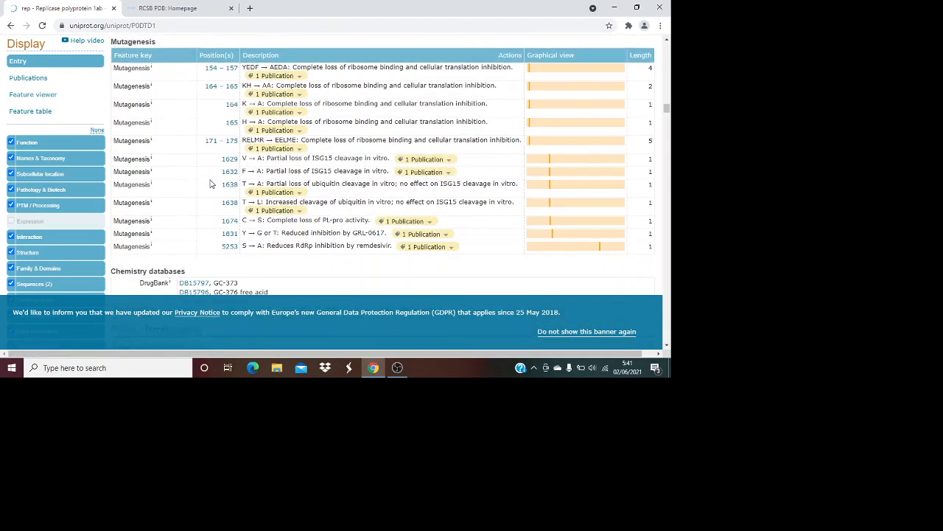
{"action": "scroll", "coordinate": [210, 184], "scroll_direction": "down", "scroll_amount": 10}
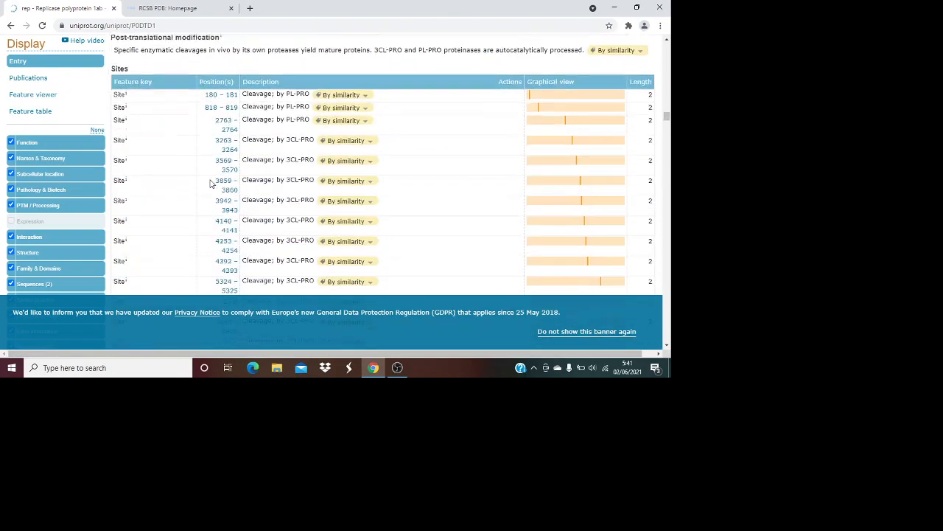
{"action": "scroll", "coordinate": [210, 184], "scroll_direction": "down", "scroll_amount": 10}
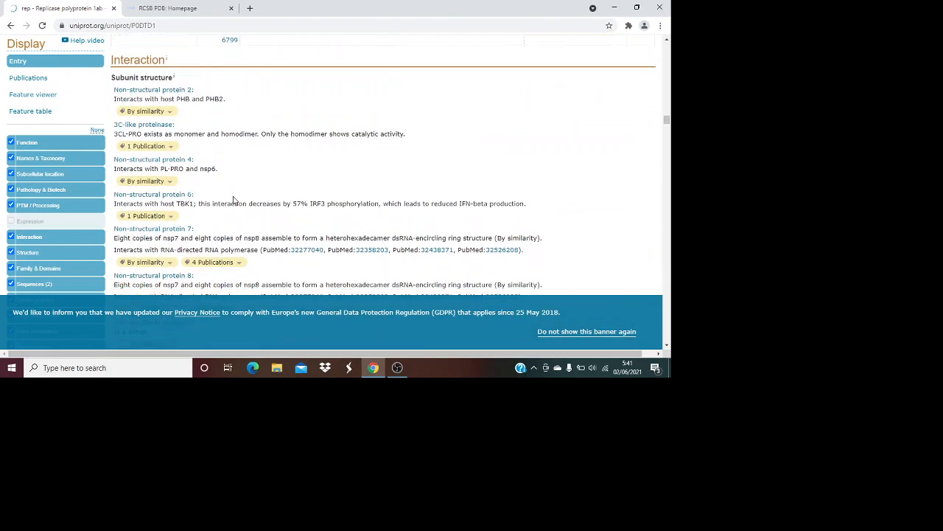
{"action": "left_click_drag", "start_coordinate": [665, 122], "coordinate": [666, 174]}
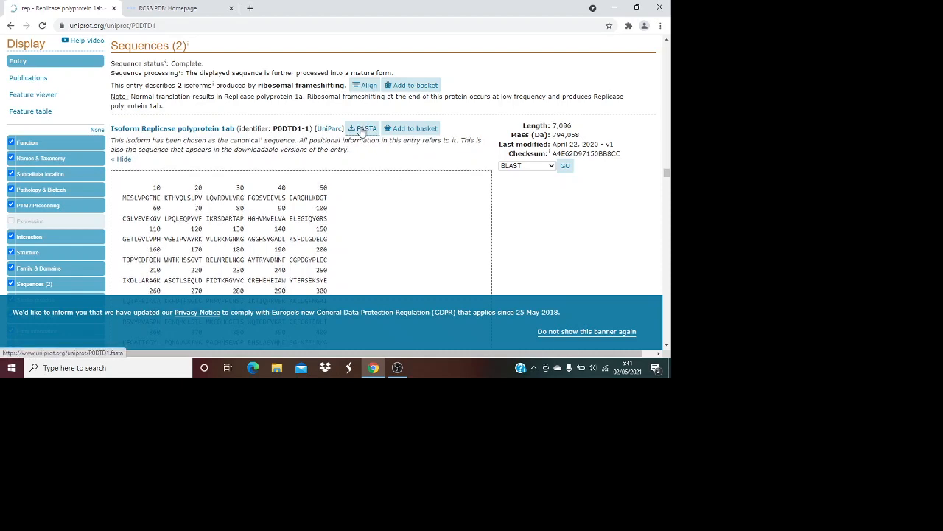
Show the FASTA sequence of canonical isoform P0DTD1-1, starting MESLVPGFNE
{"action": "left_click", "coordinate": [361, 129]}
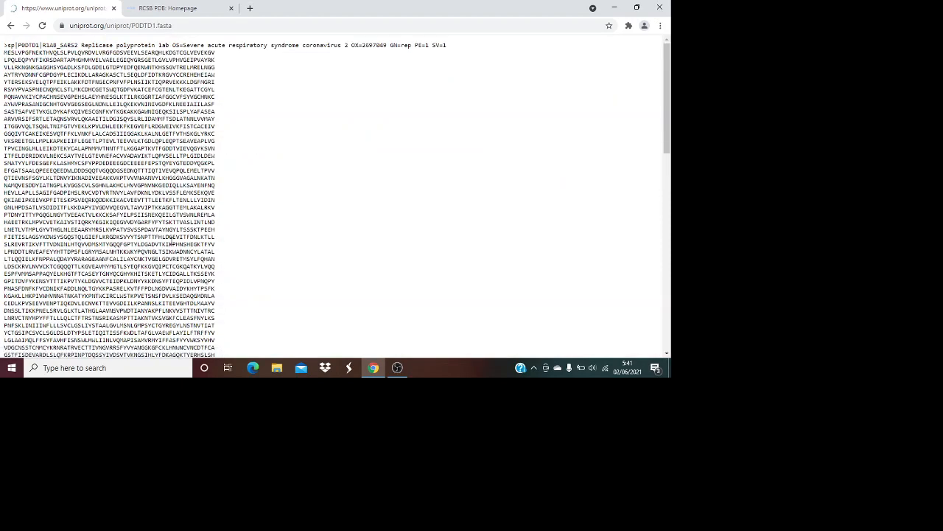
{"action": "scroll", "coordinate": [171, 241], "scroll_direction": "down", "scroll_amount": 8}
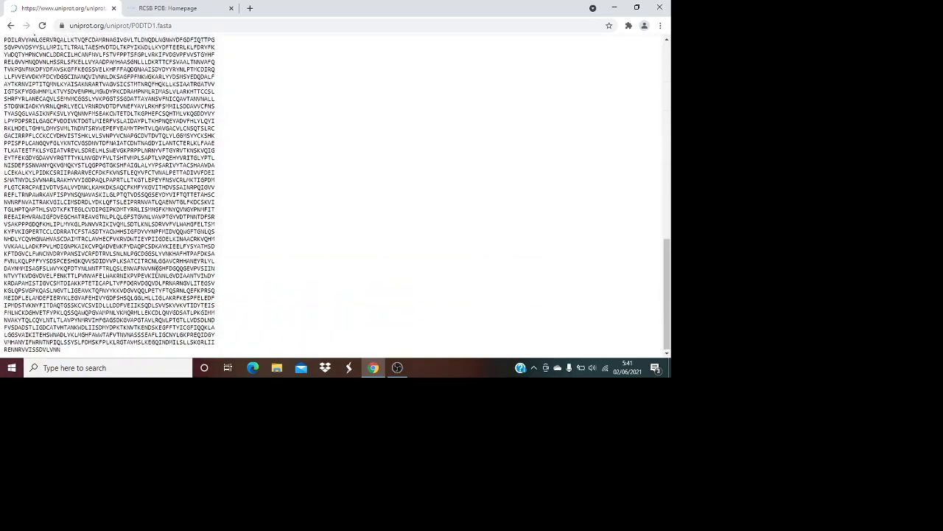
{"action": "scroll", "coordinate": [251, 274], "scroll_direction": "up", "scroll_amount": 10}
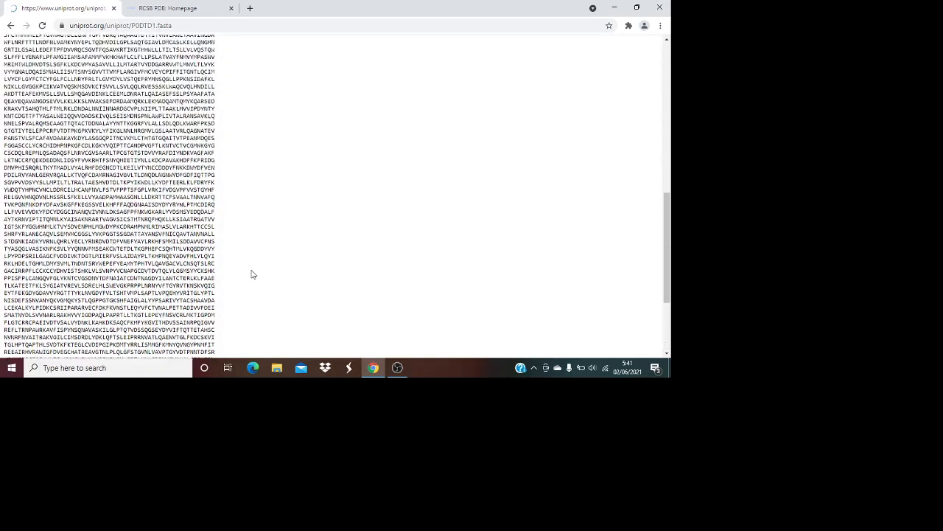
{"action": "scroll", "coordinate": [252, 274], "scroll_direction": "up", "scroll_amount": 3}
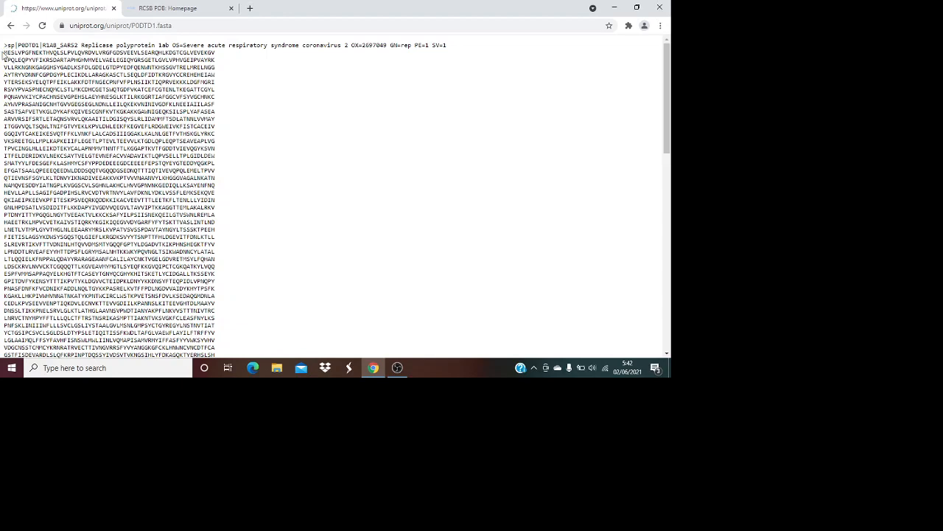
Select the entire P0DTD1 FASTA sequence, then go back to the R1AB_SARS2 entry page
{"action": "left_click_drag", "start_coordinate": [5, 53], "coordinate": [163, 361]}
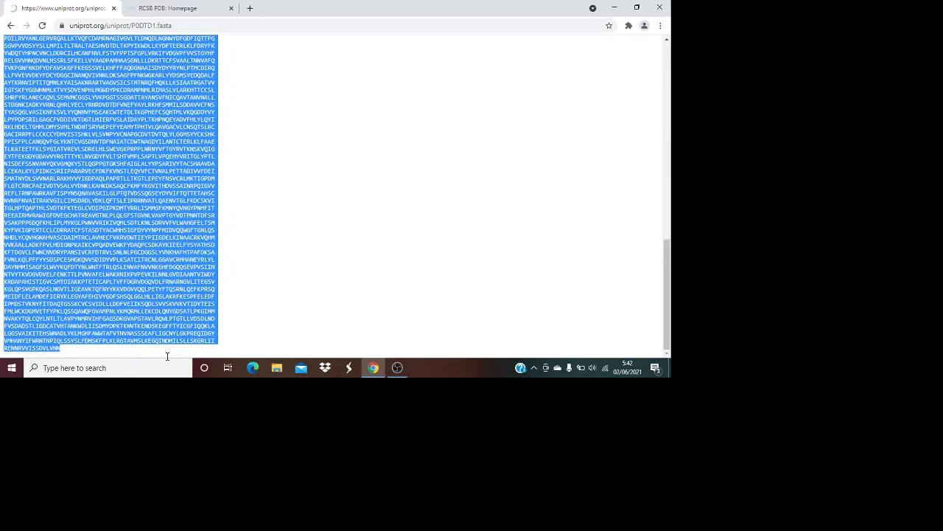
{"action": "scroll", "coordinate": [110, 199], "scroll_direction": "up", "scroll_amount": 6}
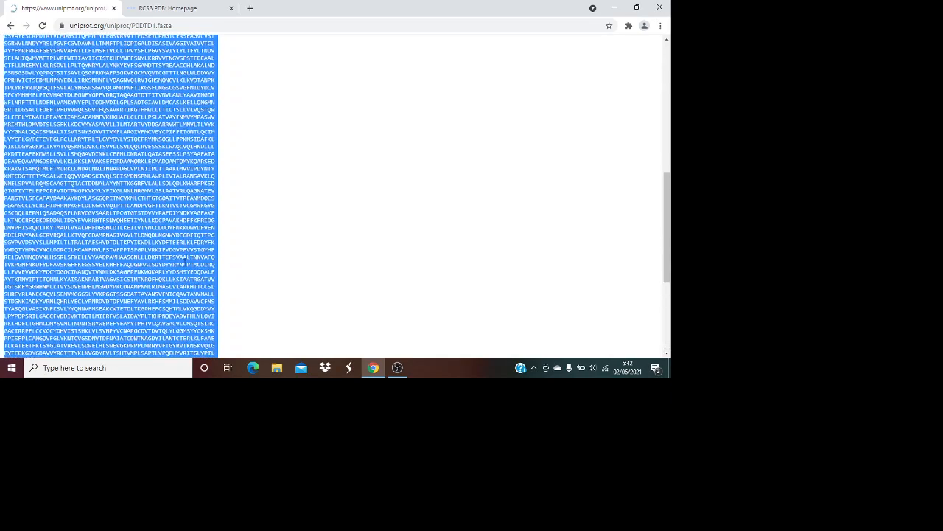
{"action": "scroll", "coordinate": [110, 199], "scroll_direction": "up", "scroll_amount": 5}
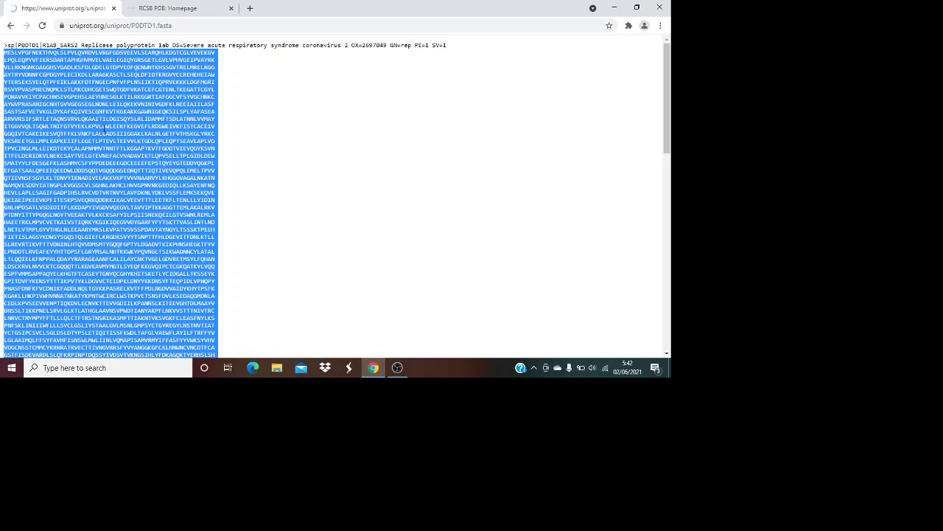
{"action": "scroll", "coordinate": [89, 214], "scroll_direction": "down", "scroll_amount": 3}
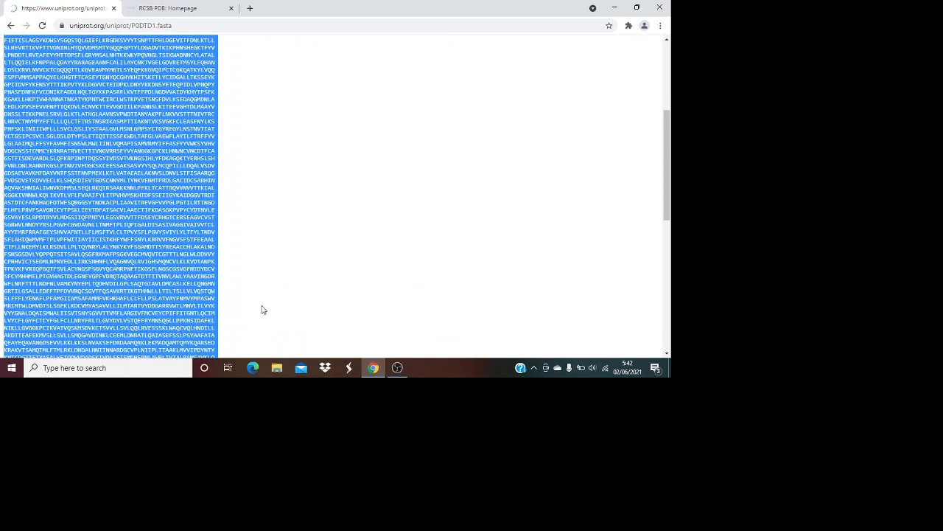
{"action": "scroll", "coordinate": [179, 272], "scroll_direction": "down", "scroll_amount": 6}
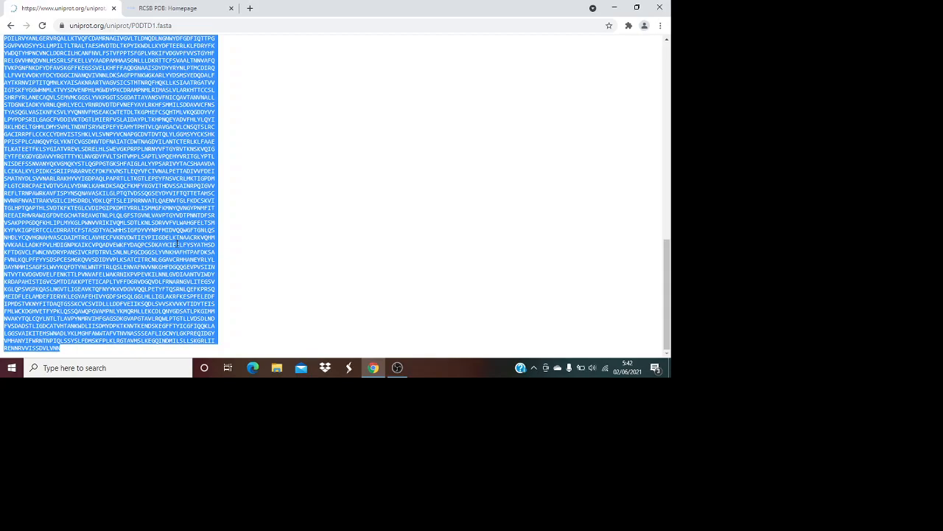
{"action": "scroll", "coordinate": [177, 243], "scroll_direction": "up", "scroll_amount": 10}
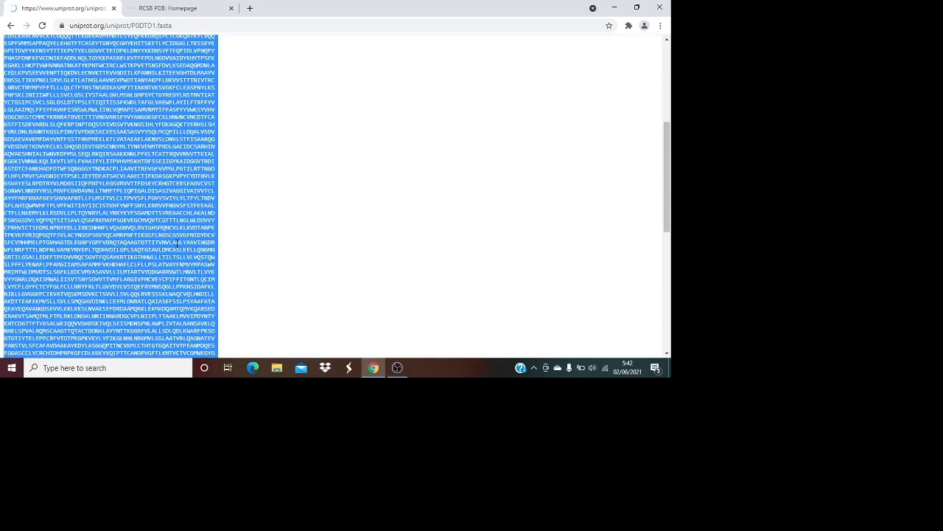
{"action": "scroll", "coordinate": [178, 243], "scroll_direction": "up", "scroll_amount": 10}
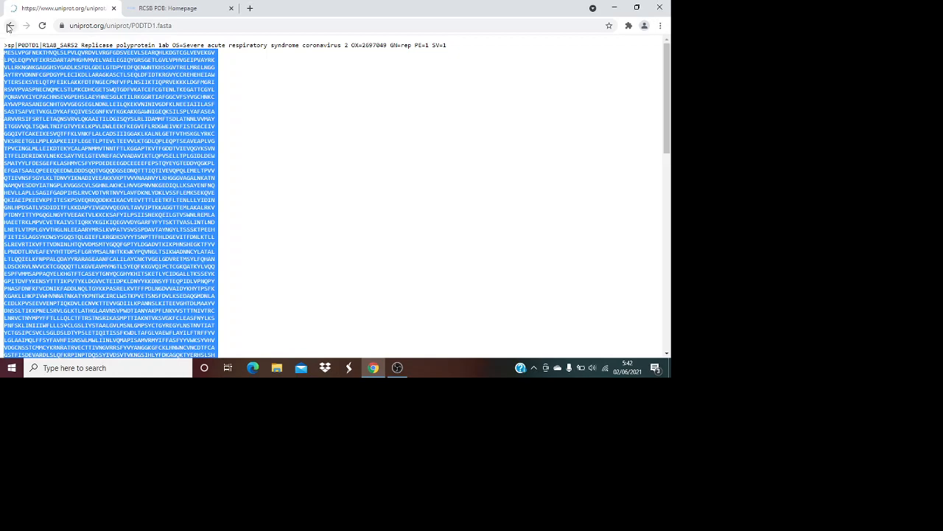
{"action": "left_click", "coordinate": [10, 25]}
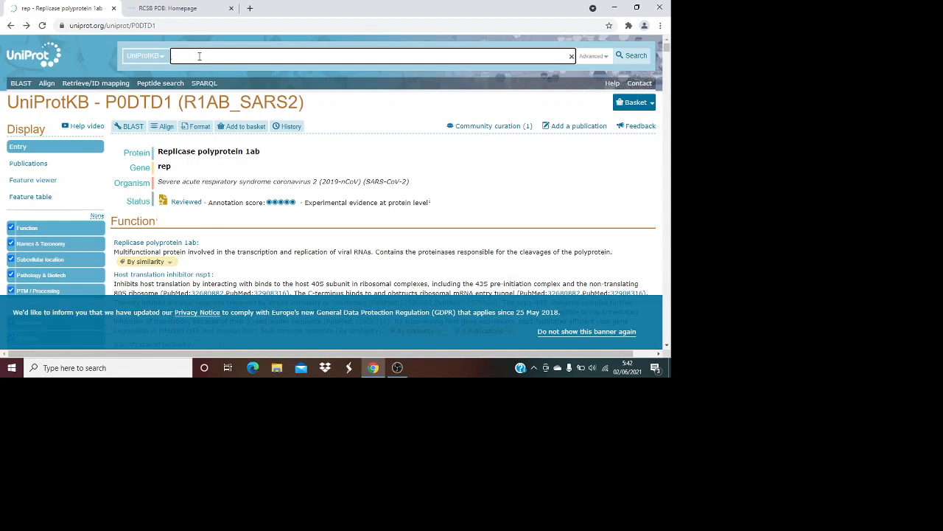
Search UniProtKB for 'main protease sars cov 2' and browse the 16,895 results
{"action": "type", "text": "main protease sars cov 2"}
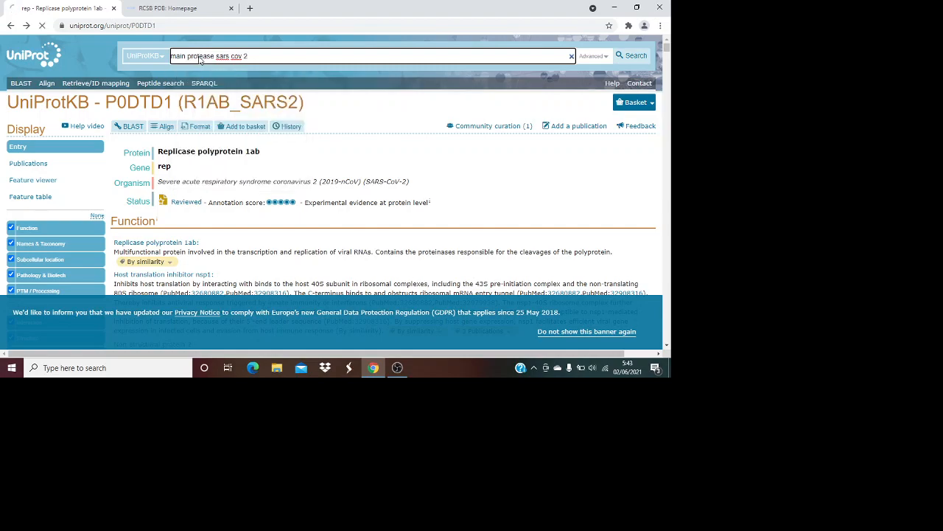
{"action": "key", "text": "Return"}
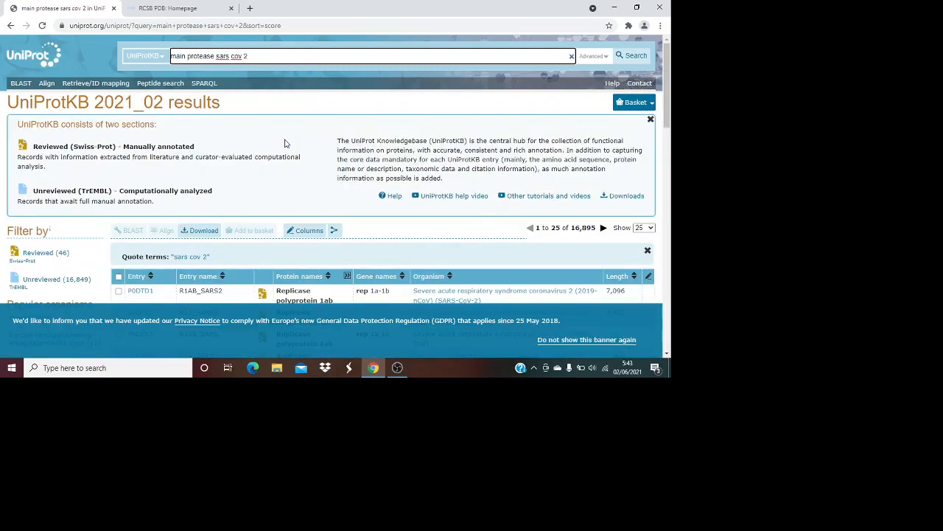
{"action": "scroll", "coordinate": [291, 151], "scroll_direction": "down", "scroll_amount": 1}
{"action": "scroll", "coordinate": [307, 171], "scroll_direction": "down", "scroll_amount": 2}
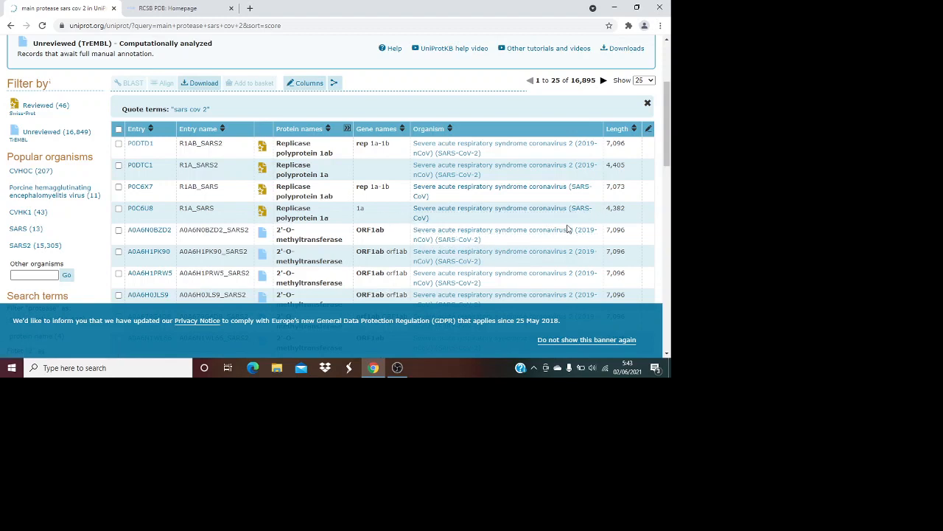
{"action": "scroll", "coordinate": [562, 224], "scroll_direction": "up", "scroll_amount": 1}
{"action": "scroll", "coordinate": [347, 213], "scroll_direction": "up", "scroll_amount": 3}
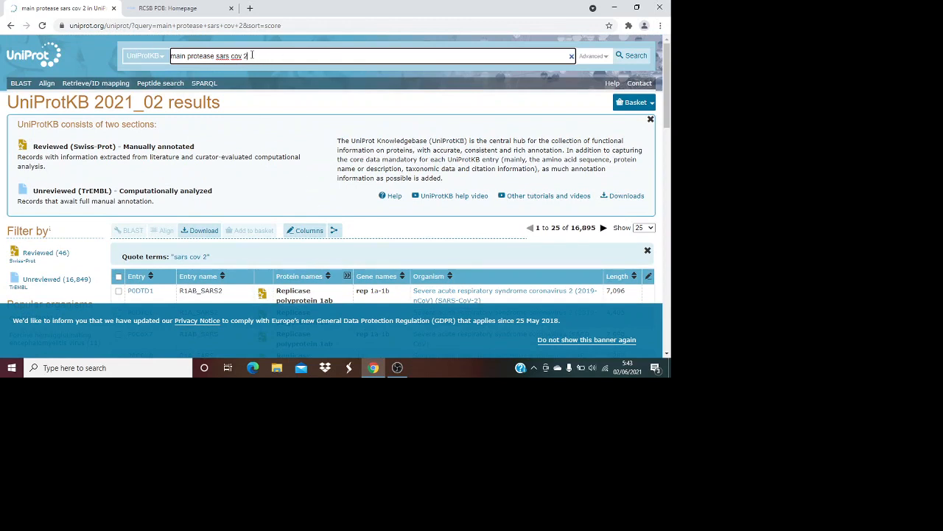
{"action": "key", "text": "BackSpace"}
{"action": "key", "text": "BackSpace"}
{"action": "key", "text": "BackSpace"}
{"action": "key", "text": "BackSpace"}
{"action": "key", "text": "BackSpace"}
{"action": "key", "text": "BackSpace"}
{"action": "key", "text": "BackSpace"}
{"action": "key", "text": "BackSpace"}
{"action": "key", "text": "BackSpace"}
{"action": "key", "text": "BackSpace"}
{"action": "key", "text": "BackSpace"}
{"action": "key", "text": "BackSpace"}
{"action": "key", "text": "BackSpace"}
{"action": "key", "text": "BackSpace"}
{"action": "key", "text": "BackSpace"}
{"action": "key", "text": "BackSpace"}
{"action": "key", "text": "BackSpace"}
{"action": "key", "text": "BackSpace"}
{"action": "key", "text": "BackSpace"}
{"action": "key", "text": "BackSpace"}
{"action": "type", "text": "angiotensin converting enzim"}
{"action": "key", "text": "Return"}
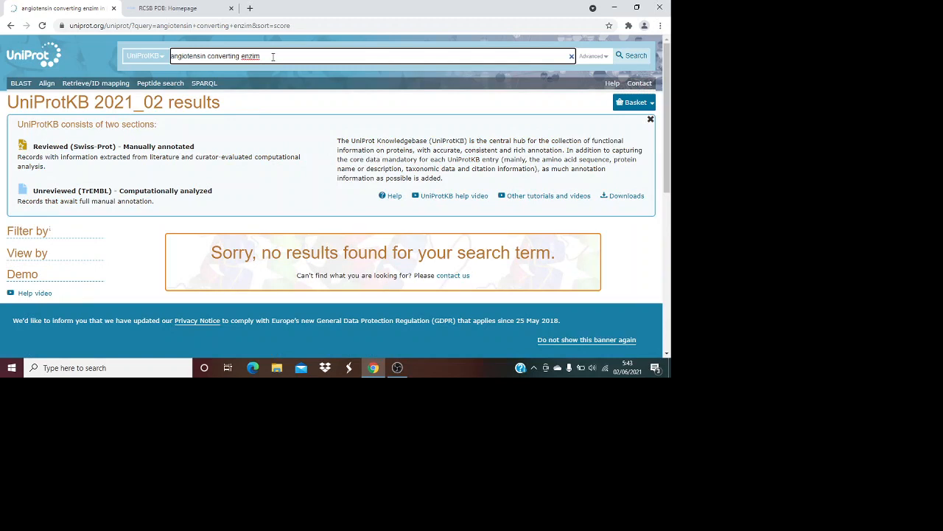
{"action": "key", "text": "BackSpace"}
{"action": "key", "text": "BackSpace"}
{"action": "key", "text": "BackSpace"}
{"action": "key", "text": "BackSpace"}
{"action": "key", "text": "BackSpace"}
{"action": "key", "text": "BackSpace"}
{"action": "key", "text": "BackSpace"}
{"action": "key", "text": "BackSpace"}
{"action": "key", "text": "BackSpace"}
{"action": "key", "text": "BackSpace"}
{"action": "key", "text": "BackSpace"}
{"action": "key", "text": "BackSpace"}
{"action": "key", "text": "BackSpace"}
{"action": "key", "text": "BackSpace"}
{"action": "key", "text": "BackSpace"}
{"action": "key", "text": "BackSpace"}
{"action": "key", "text": "BackSpace"}
{"action": "key", "text": "BackSpace"}
{"action": "key", "text": "BackSpace"}
{"action": "key", "text": "BackSpace"}
{"action": "type", "text": "ace"}
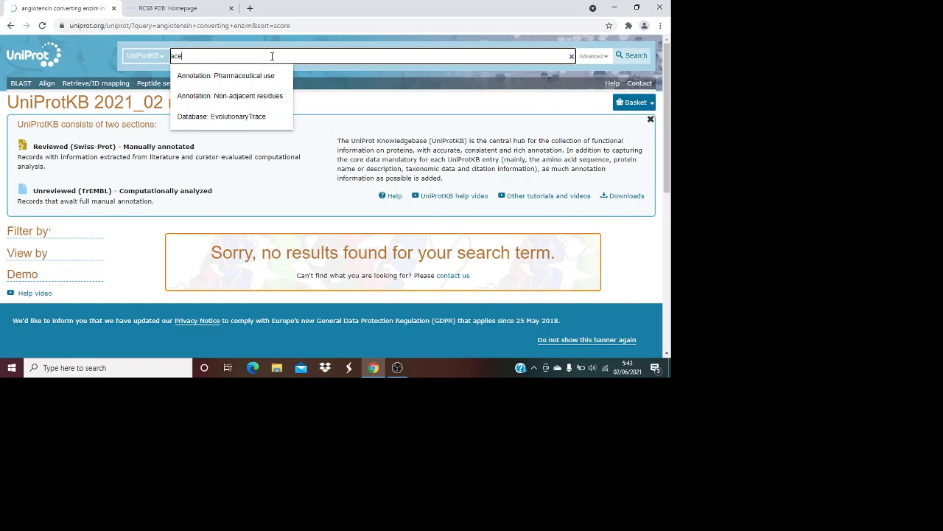
{"action": "key", "text": "Return"}
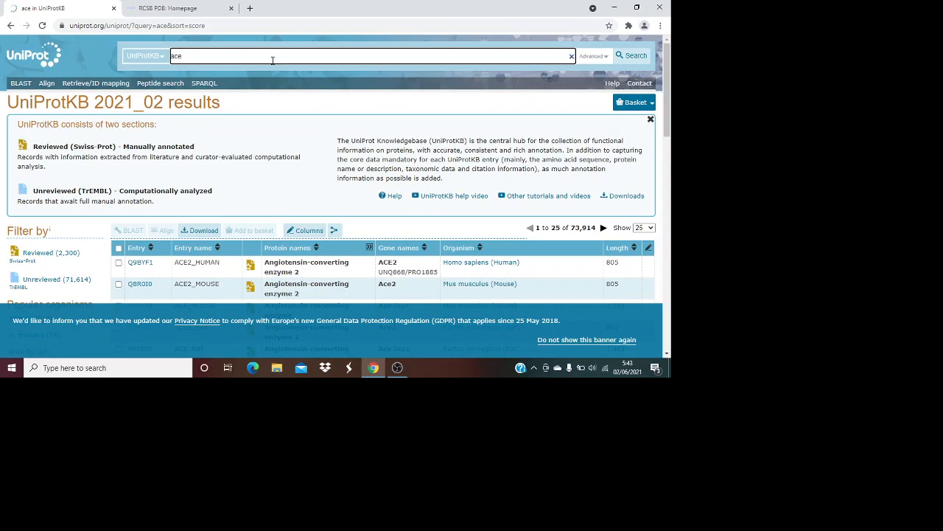
{"action": "scroll", "coordinate": [356, 186], "scroll_direction": "down", "scroll_amount": 2}
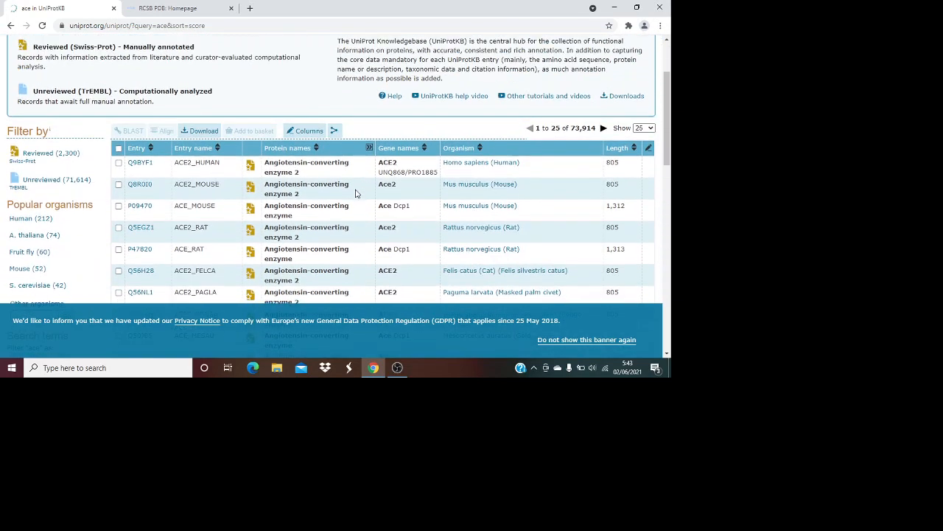
{"action": "scroll", "coordinate": [226, 183], "scroll_direction": "up", "scroll_amount": 2}
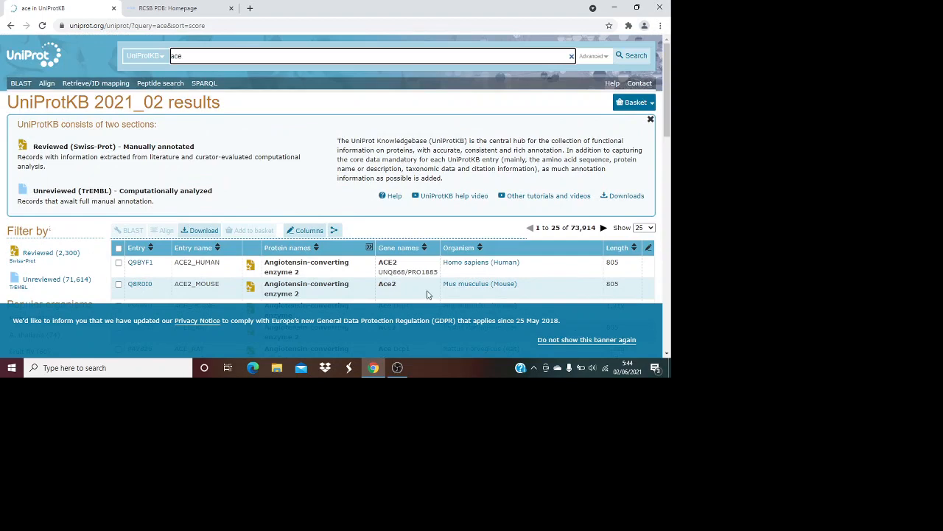
{"action": "scroll", "coordinate": [334, 276], "scroll_direction": "down", "scroll_amount": 1}
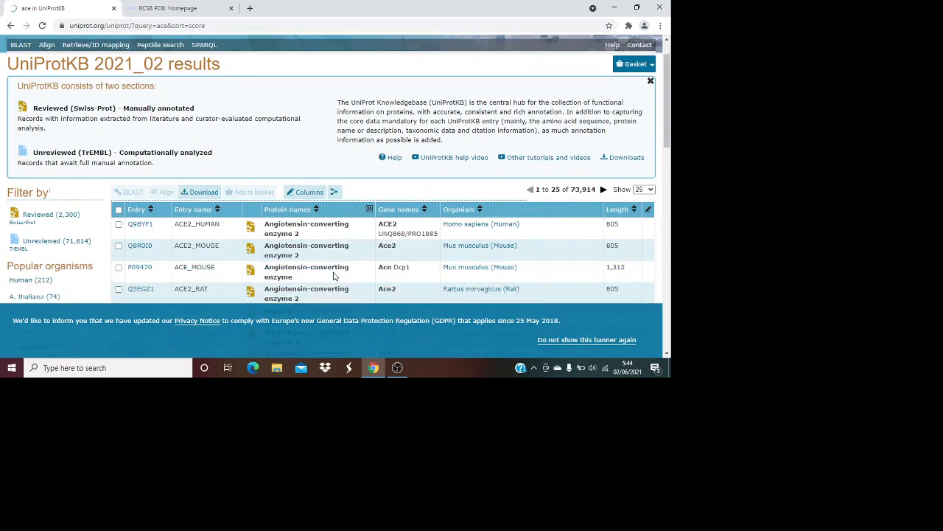
{"action": "scroll", "coordinate": [333, 275], "scroll_direction": "down", "scroll_amount": 1}
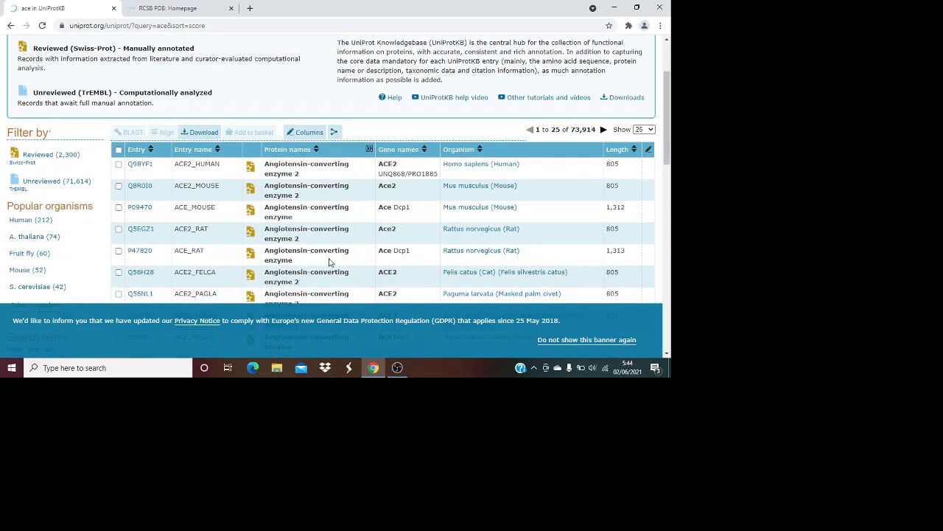
{"action": "scroll", "coordinate": [329, 262], "scroll_direction": "down", "scroll_amount": 4}
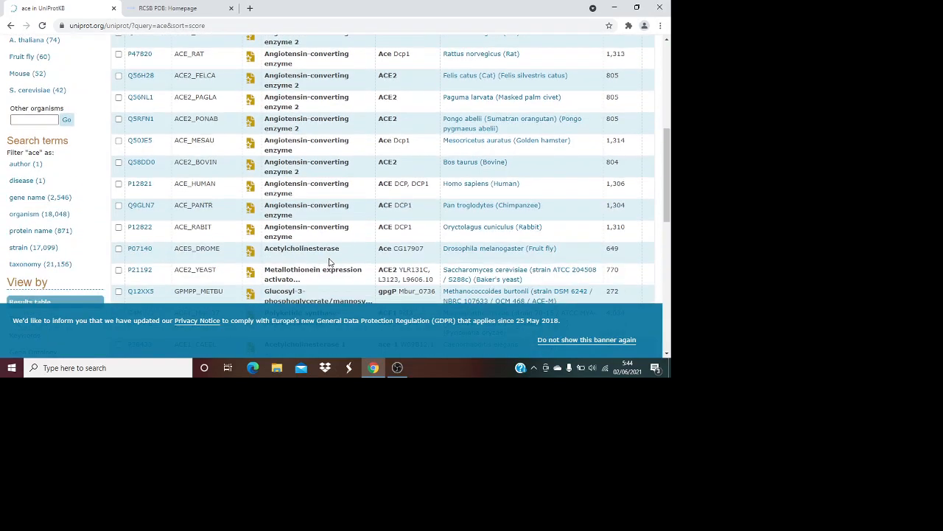
{"action": "scroll", "coordinate": [329, 262], "scroll_direction": "down", "scroll_amount": 4}
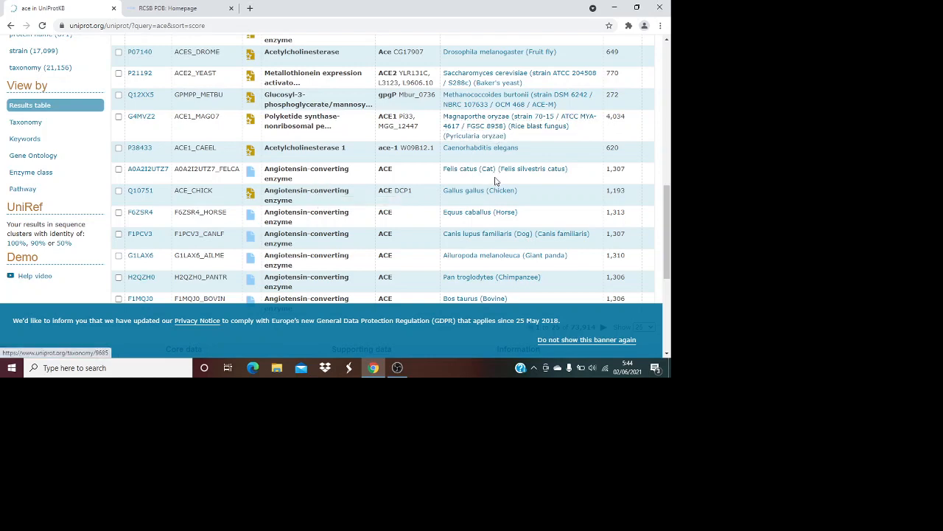
{"action": "scroll", "coordinate": [498, 177], "scroll_direction": "up", "scroll_amount": 1}
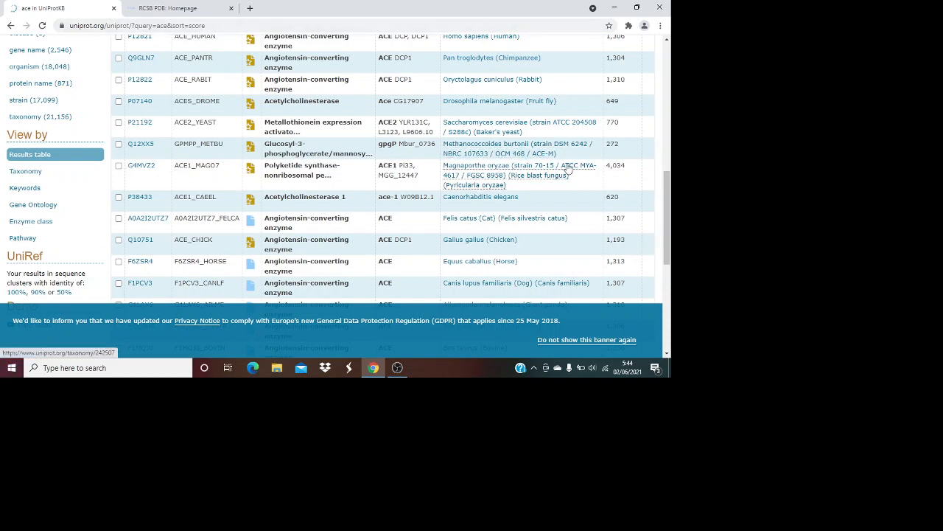
{"action": "scroll", "coordinate": [592, 159], "scroll_direction": "up", "scroll_amount": 2}
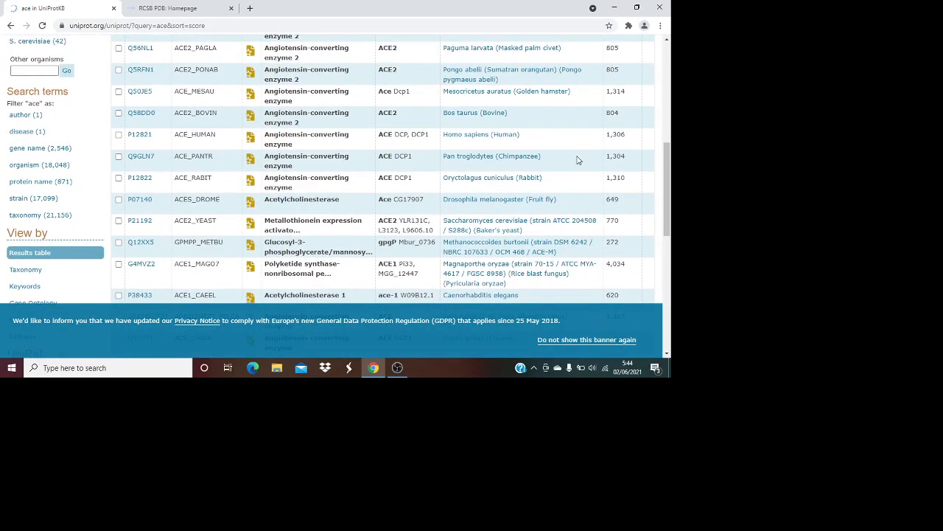
{"action": "scroll", "coordinate": [579, 160], "scroll_direction": "up", "scroll_amount": 3}
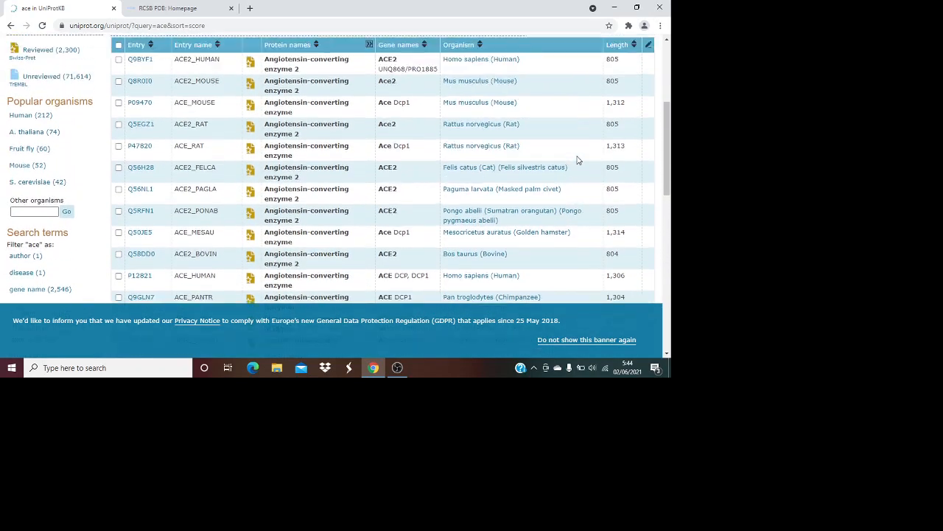
{"action": "scroll", "coordinate": [579, 160], "scroll_direction": "up", "scroll_amount": 3}
{"action": "scroll", "coordinate": [579, 157], "scroll_direction": "down", "scroll_amount": 2}
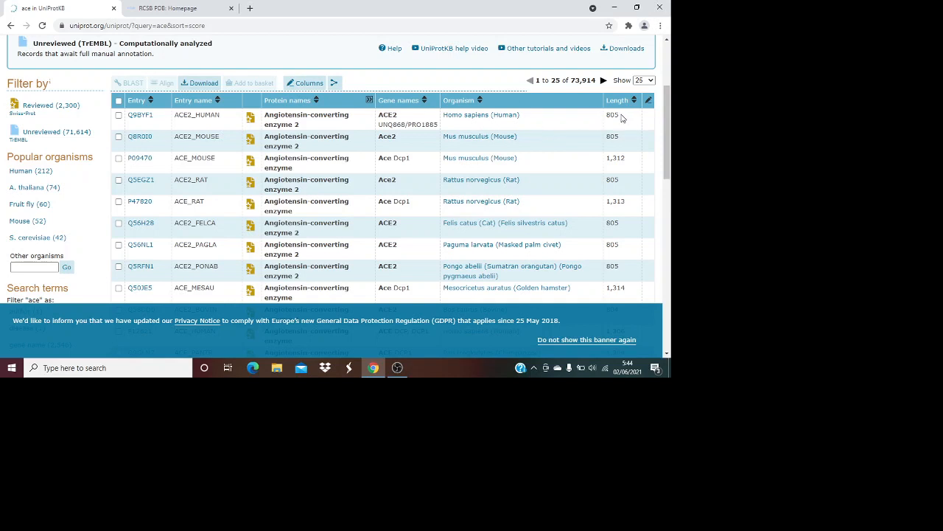
Open human ACE2 entry Q9BYF1 and view the Isoform 2 (Q9BYF1-3) FASTA sequence
{"action": "left_click", "coordinate": [137, 121]}
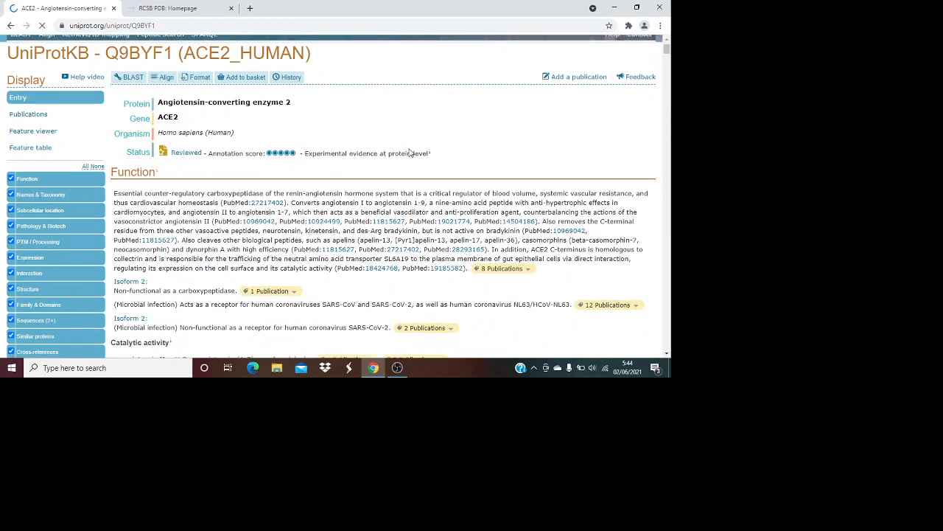
{"action": "mouse_move", "coordinate": [671, 57]}
{"action": "left_mouse_down"}
{"action": "mouse_move", "coordinate": [648, 355]}
{"action": "mouse_move", "coordinate": [667, 328]}
{"action": "mouse_move", "coordinate": [667, 243]}
{"action": "left_mouse_up"}
{"action": "scroll", "coordinate": [543, 184], "scroll_direction": "up", "scroll_amount": 2}
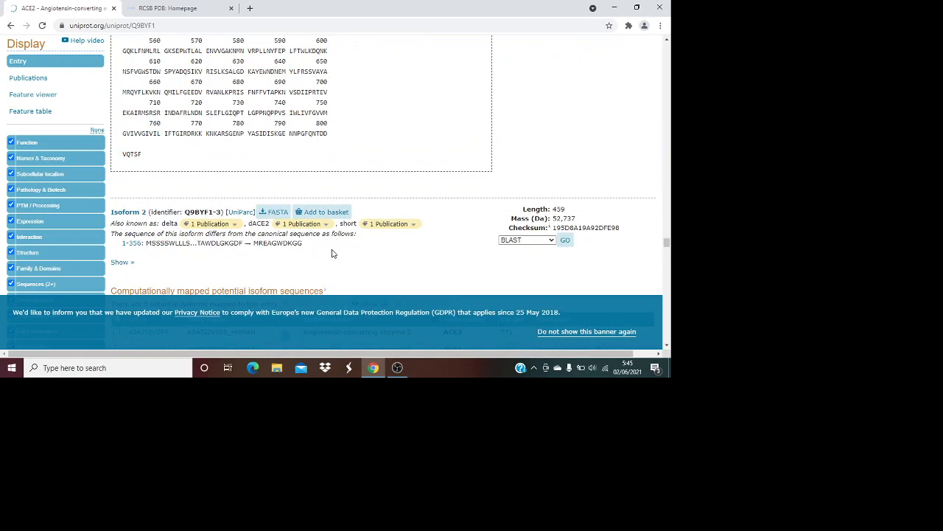
{"action": "left_click", "coordinate": [274, 213]}
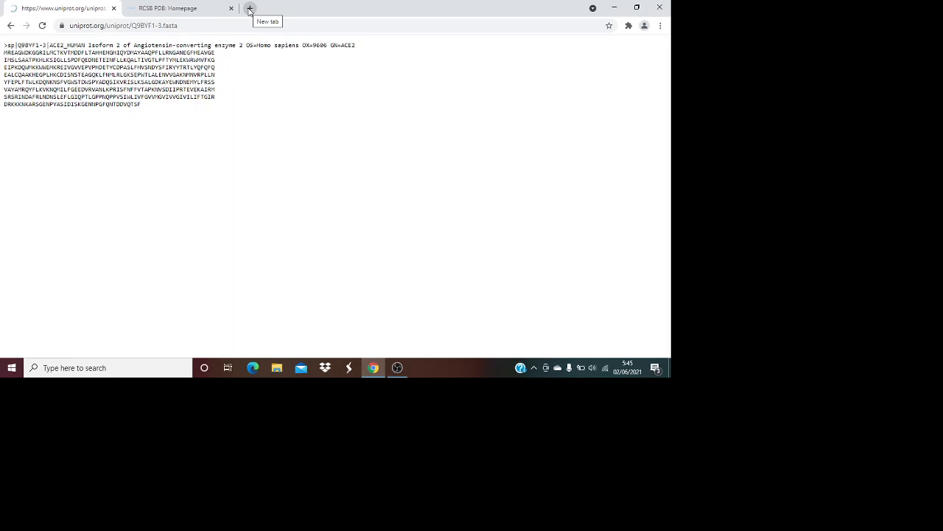
Search 'swiss model' in a new tab and open the swissmodel.expasy.org home page
{"action": "left_click", "coordinate": [249, 8]}
{"action": "type", "text": "swiss"}
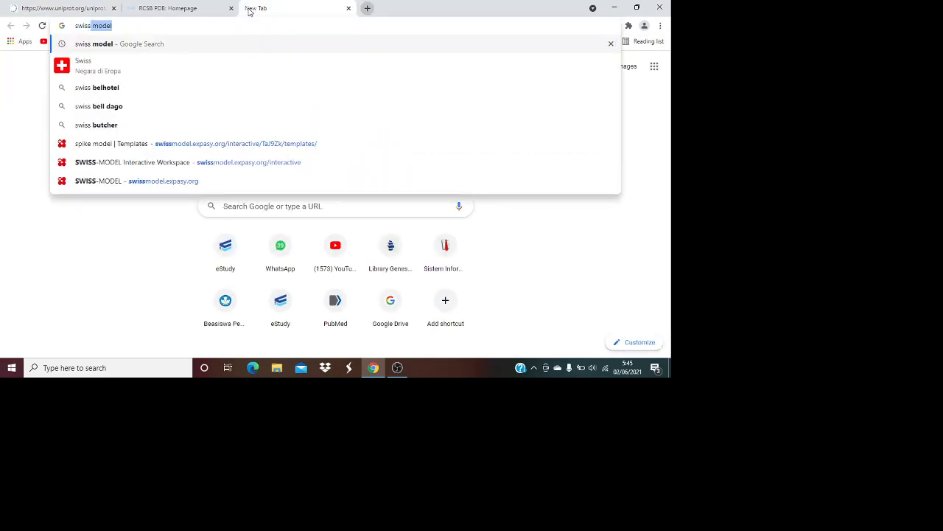
{"action": "key", "text": "Return"}
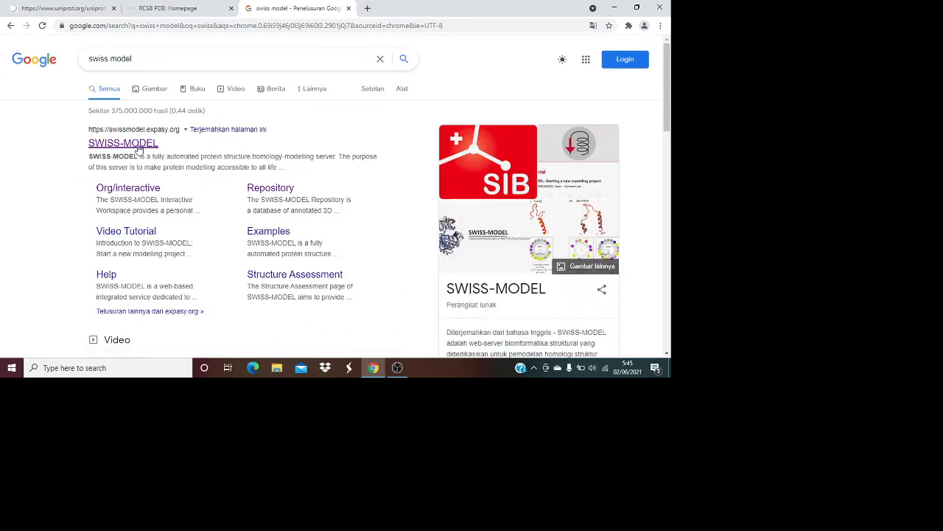
{"action": "left_click", "coordinate": [138, 148]}
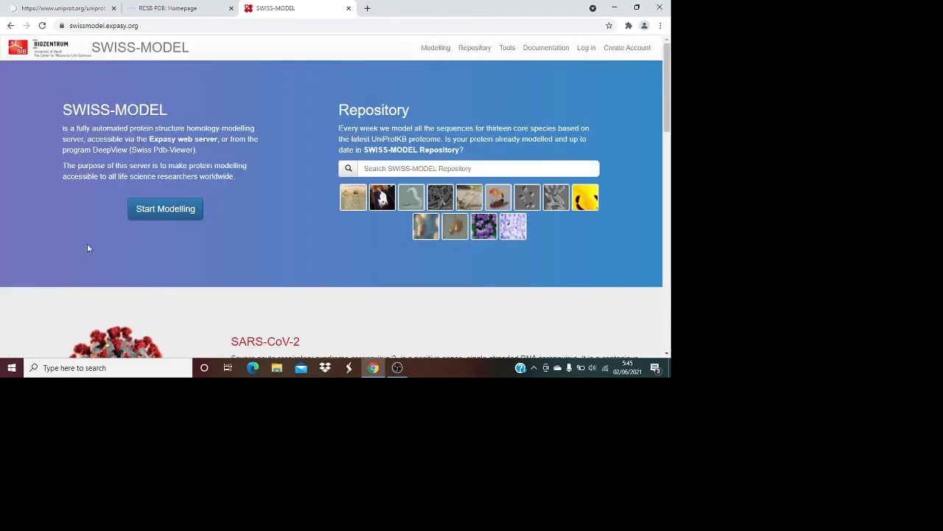
Open SWISS-MODEL's Start a New Modelling Project page, then switch back to the Q9BYF1-3 FASTA tab
{"action": "left_click", "coordinate": [176, 213]}
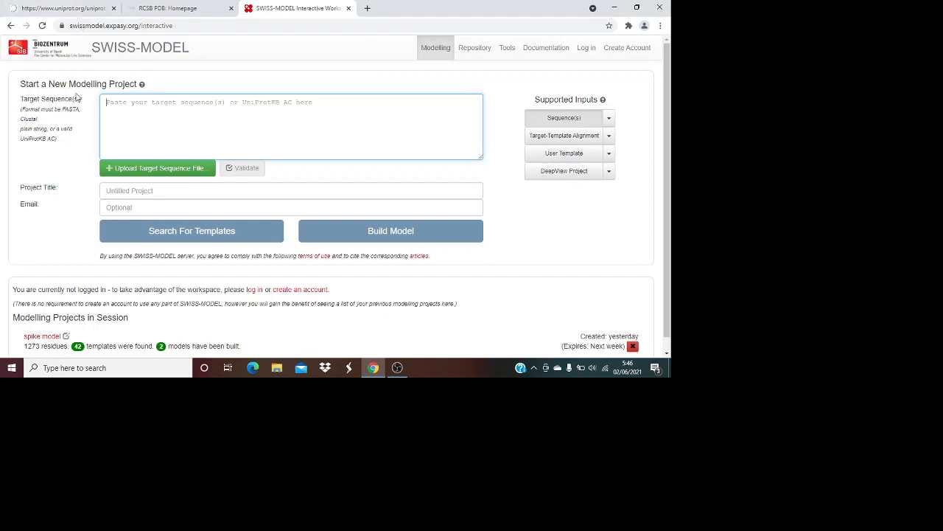
{"action": "left_click", "coordinate": [65, 8]}
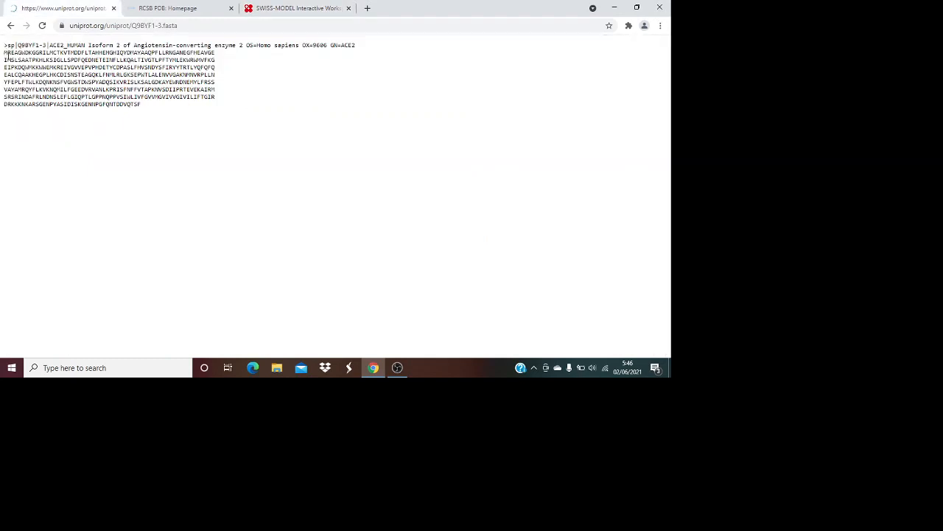
Copy the ACE2 isoform 2 sequence from UniProt into SWISS-MODEL's Target Sequence box and dismiss the precalculated-model notice
{"action": "left_click_drag", "start_coordinate": [5, 52], "coordinate": [140, 106]}
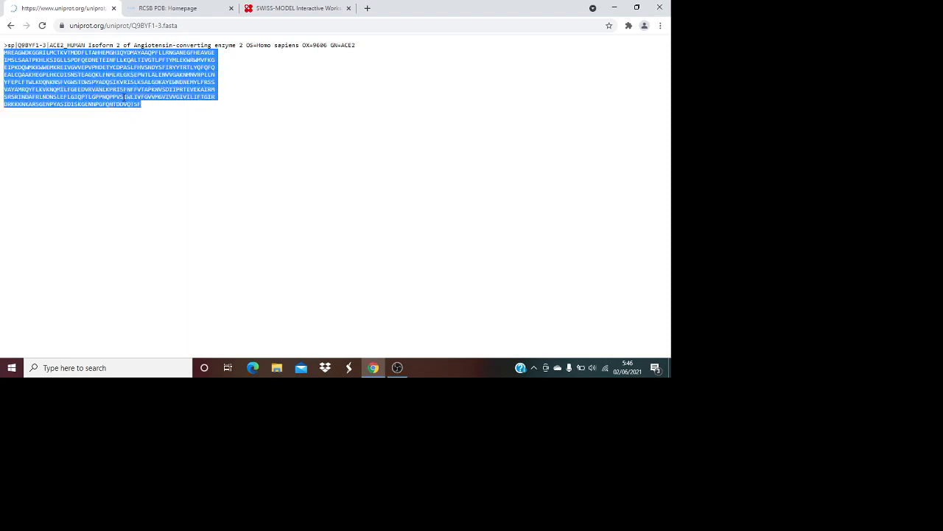
{"action": "right_click", "coordinate": [124, 96]}
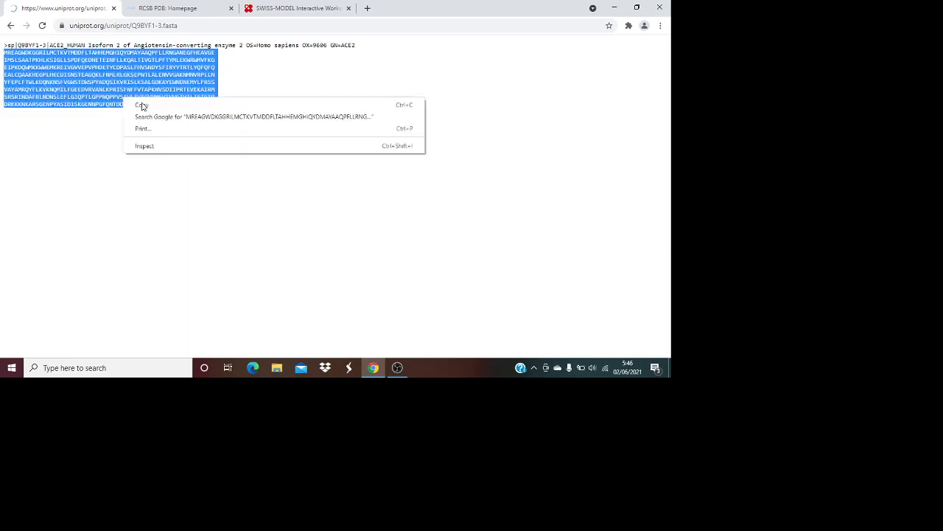
{"action": "left_click", "coordinate": [305, 8]}
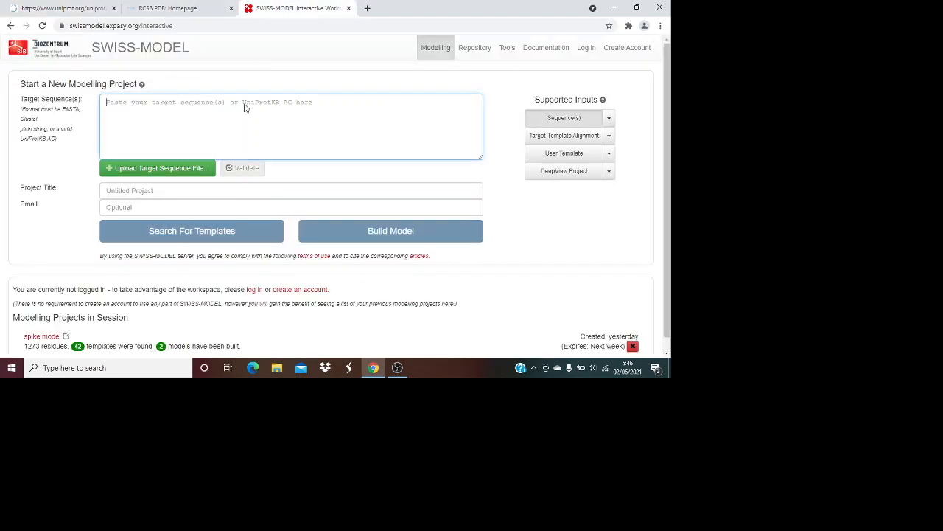
{"action": "right_click", "coordinate": [111, 104]}
{"action": "left_click", "coordinate": [137, 184]}
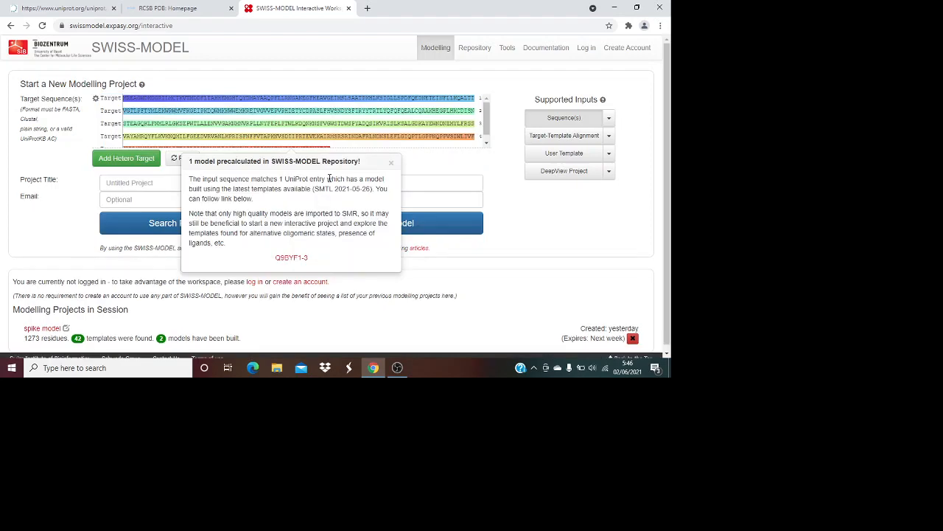
{"action": "left_click", "coordinate": [392, 164]}
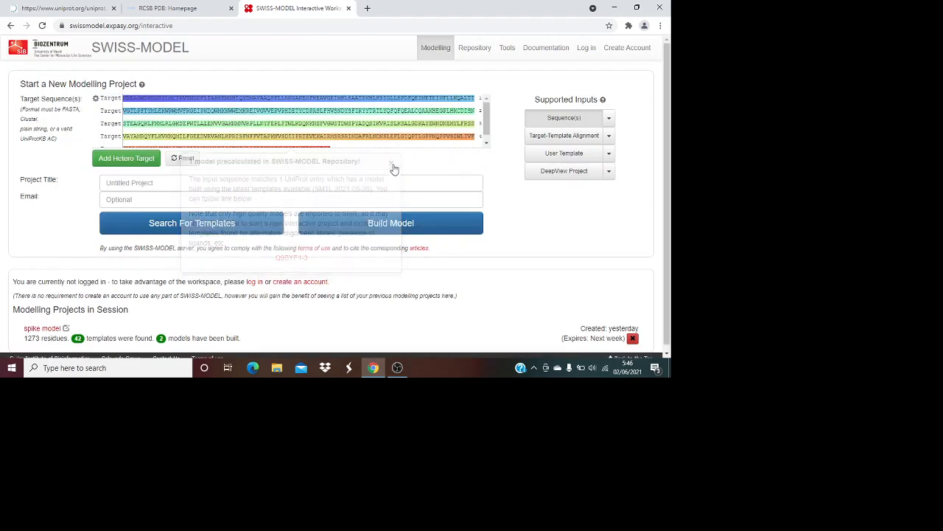
Title the project 'homology modelling ACE2', enter the contact e-mail address, and start the template search
{"action": "left_click", "coordinate": [486, 145]}
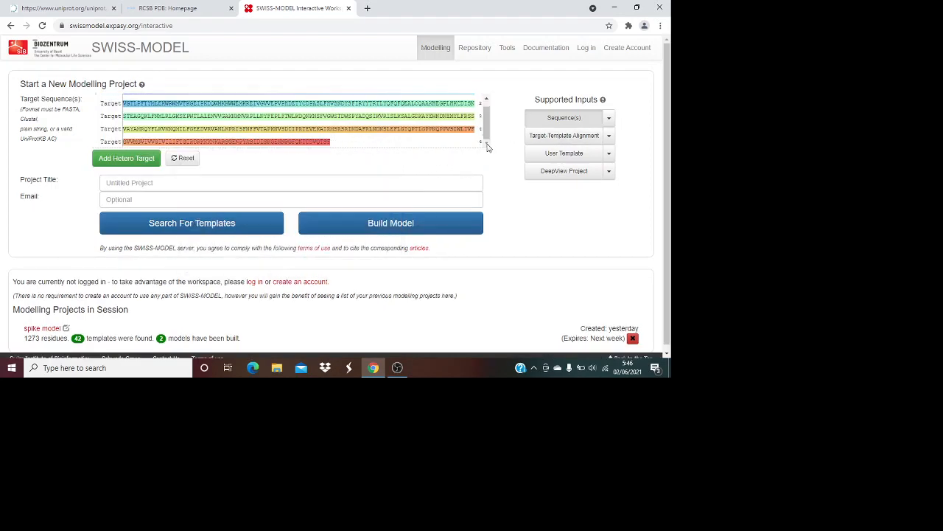
{"action": "left_click", "coordinate": [121, 184]}
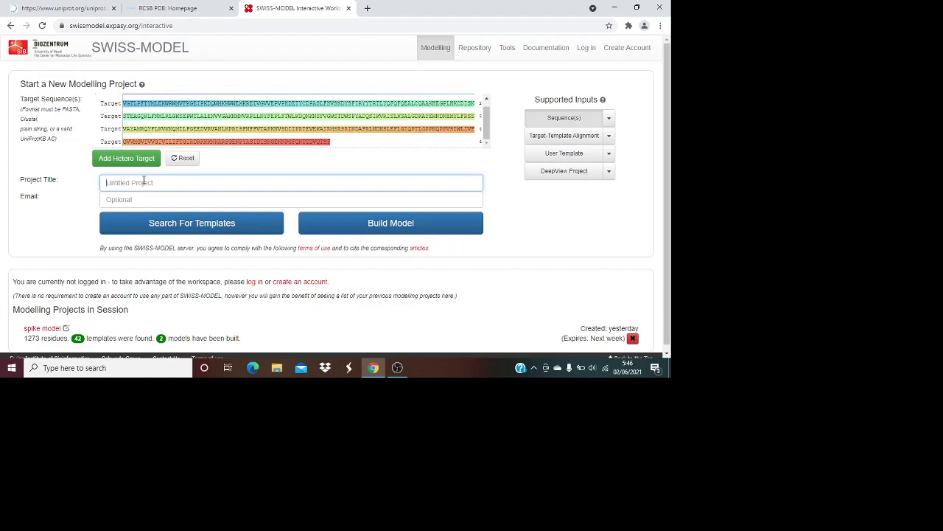
{"action": "type", "text": "homology modelling ACE2"}
{"action": "left_click", "coordinate": [128, 200]}
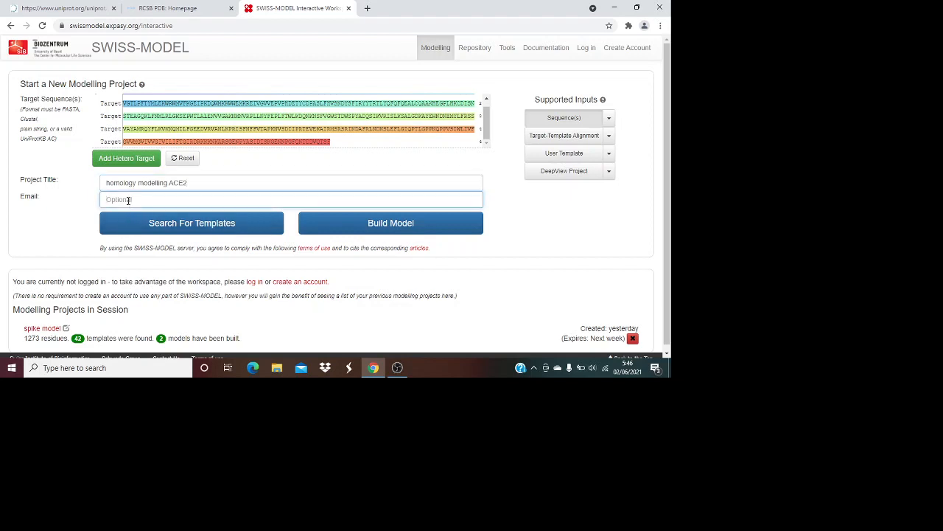
{"action": "type", "text": "P"}
{"action": "key", "text": "BackSpace"}
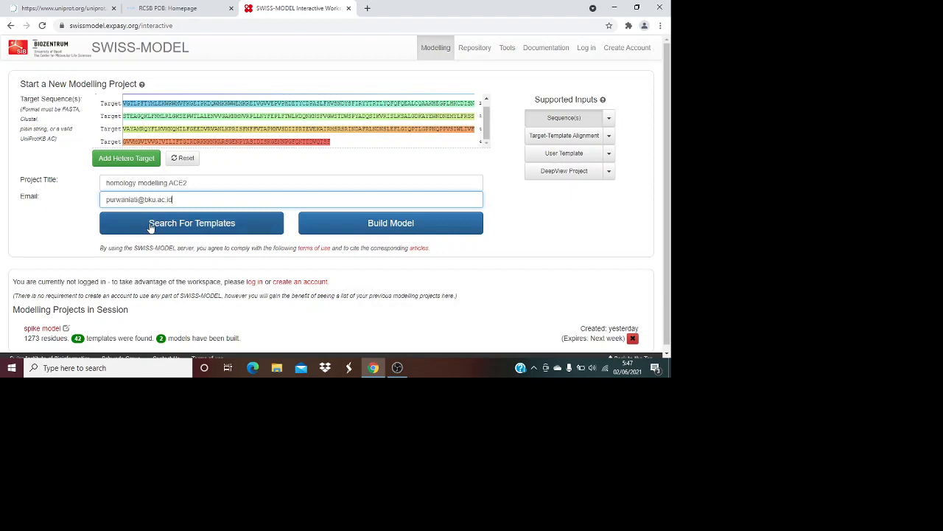
{"action": "left_click", "coordinate": [150, 226]}
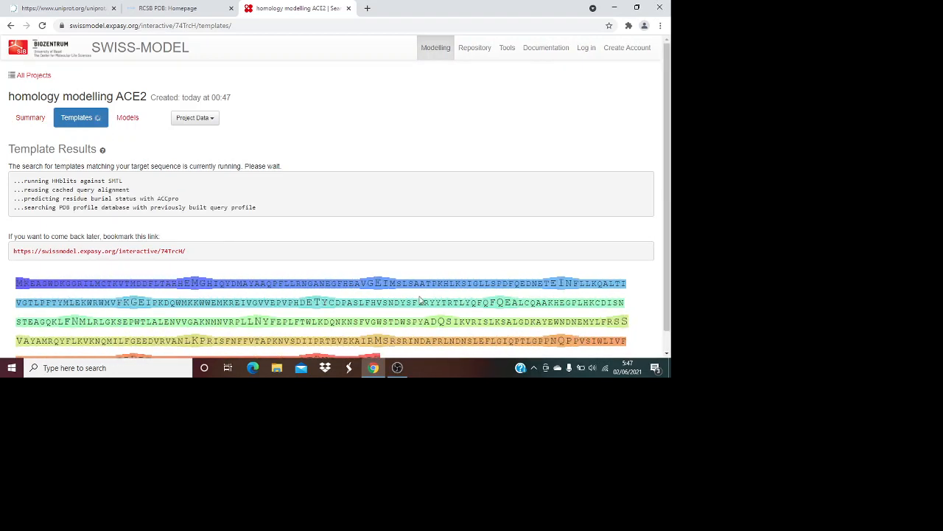
Wait for the template search to list 18 templates, led by 6m18.1.B at 99.12% identity
{"action": "left_click", "coordinate": [667, 355]}
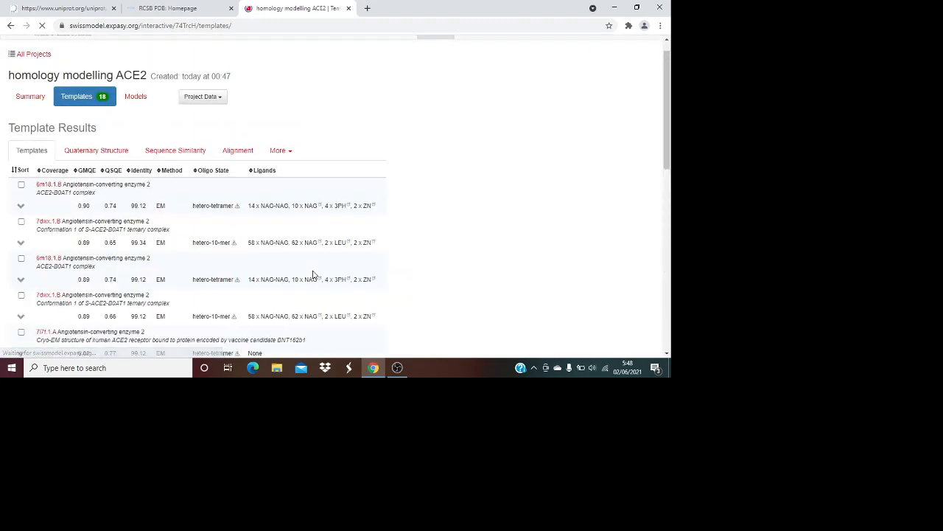
{"action": "left_click", "coordinate": [286, 203]}
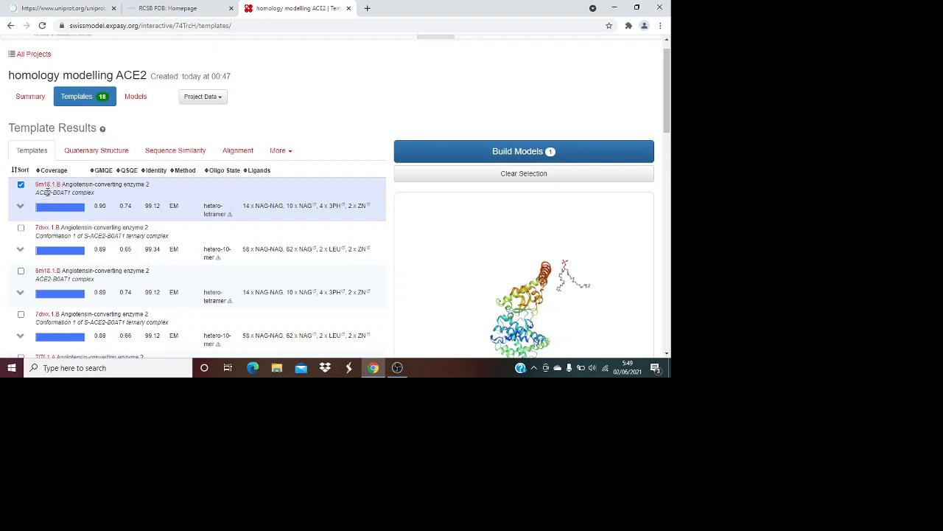
{"action": "mouse_move", "coordinate": [48, 210]}
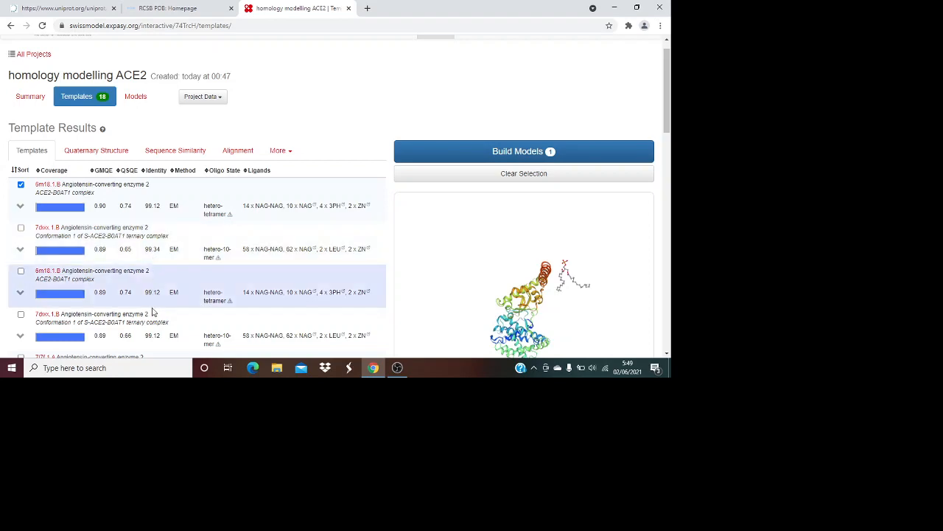
{"action": "scroll", "coordinate": [153, 298], "scroll_direction": "down", "scroll_amount": 3}
{"action": "scroll", "coordinate": [153, 308], "scroll_direction": "down", "scroll_amount": 1}
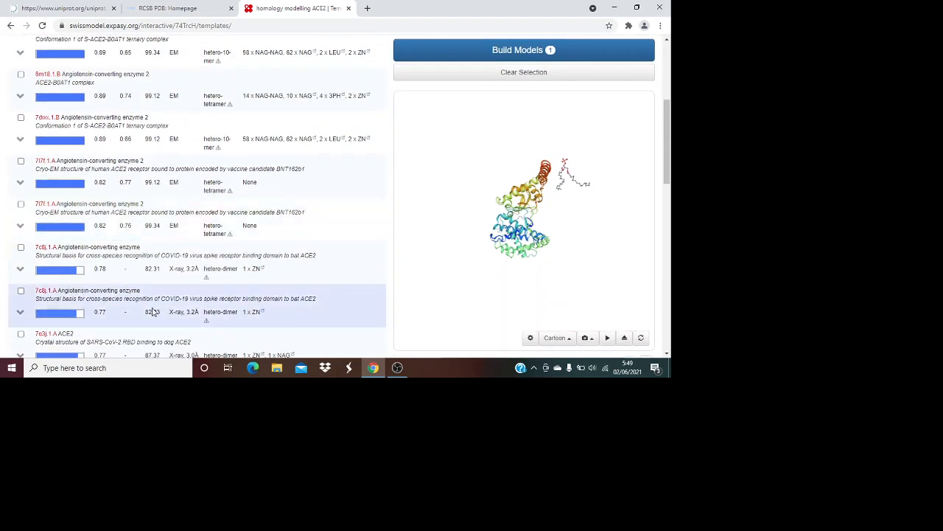
{"action": "scroll", "coordinate": [153, 311], "scroll_direction": "down", "scroll_amount": 8}
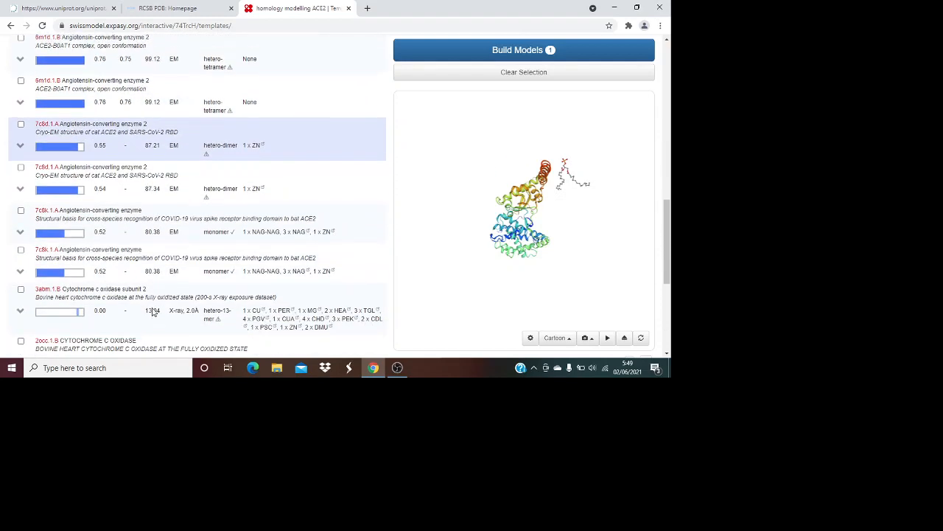
{"action": "scroll", "coordinate": [152, 311], "scroll_direction": "down", "scroll_amount": 1}
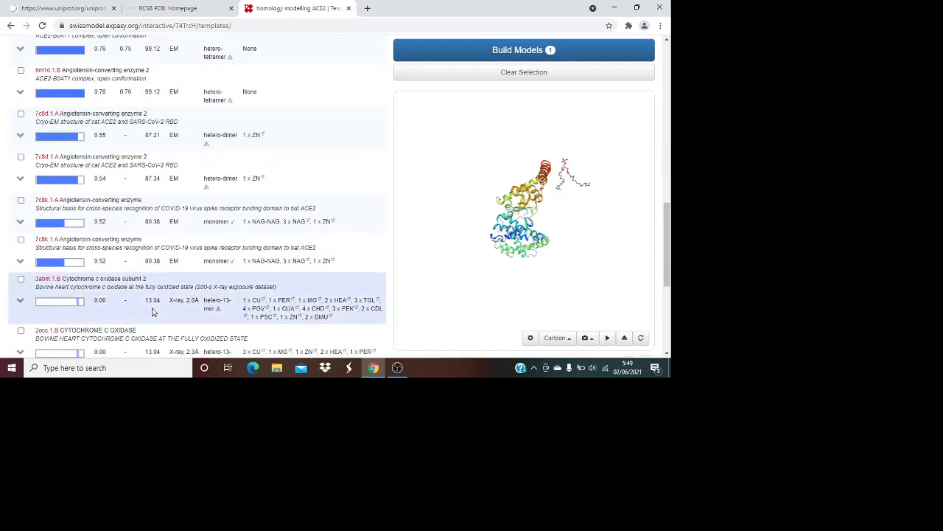
{"action": "scroll", "coordinate": [155, 306], "scroll_direction": "up", "scroll_amount": 3}
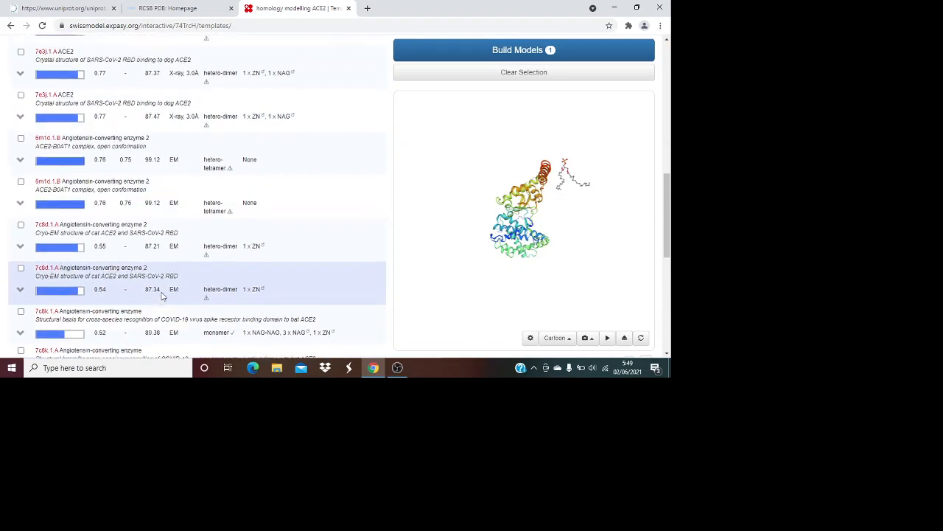
{"action": "scroll", "coordinate": [163, 294], "scroll_direction": "up", "scroll_amount": 10}
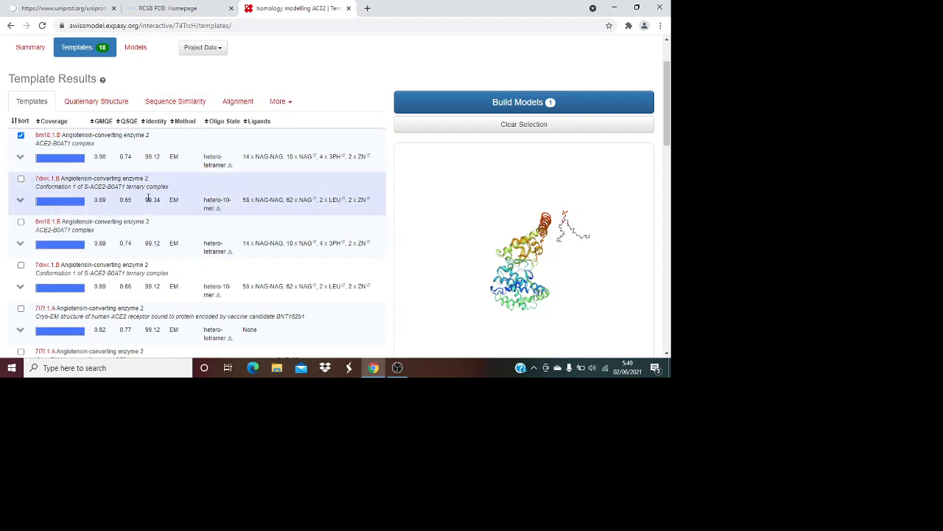
Add 7dwx.1.B as a second template and build the two models
{"action": "left_click", "coordinate": [22, 180]}
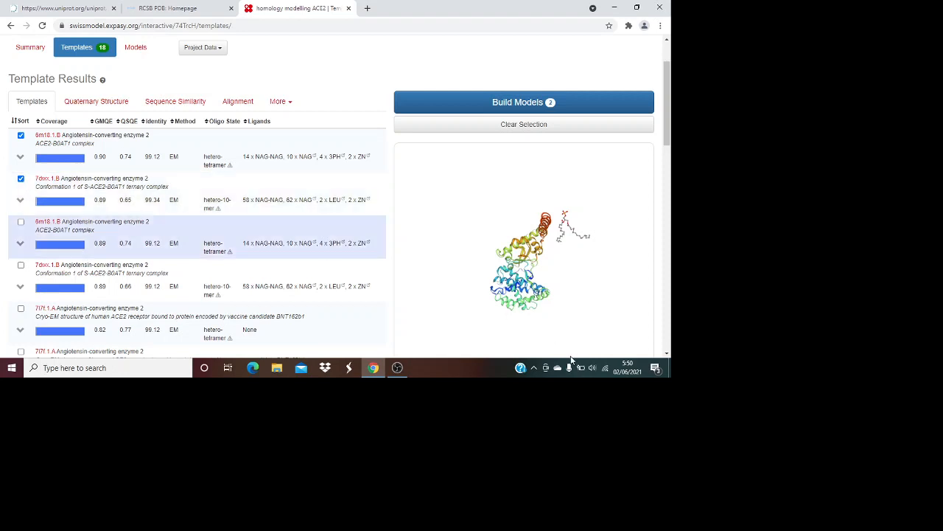
{"action": "left_click", "coordinate": [511, 108]}
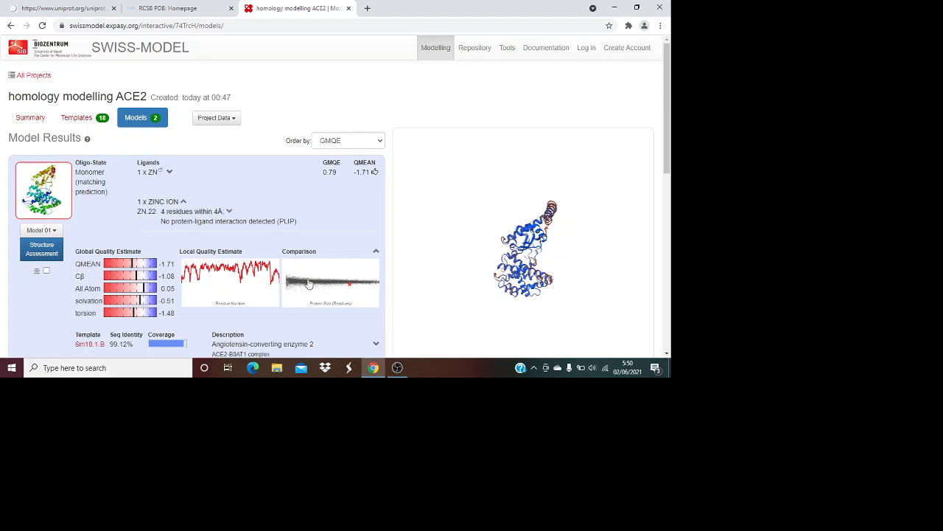
{"action": "scroll", "coordinate": [308, 284], "scroll_direction": "down", "scroll_amount": 1}
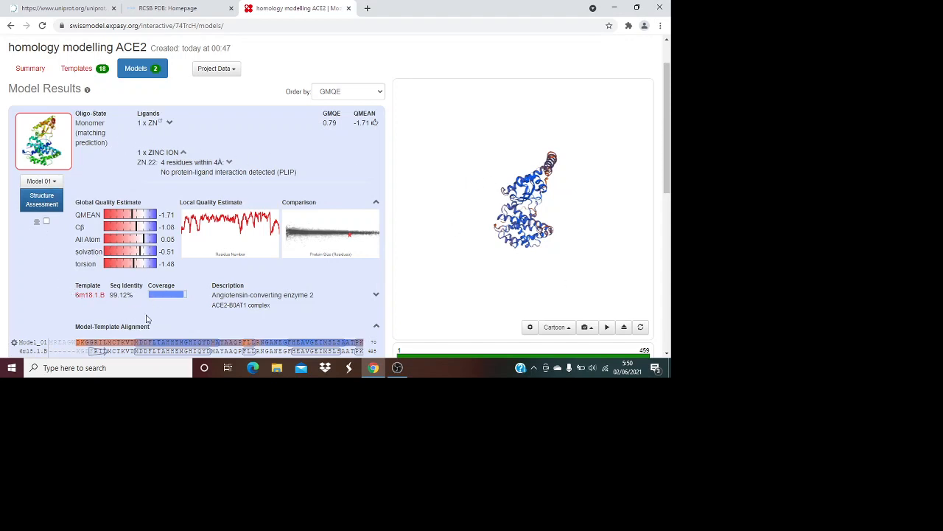
{"action": "scroll", "coordinate": [146, 319], "scroll_direction": "down", "scroll_amount": 1}
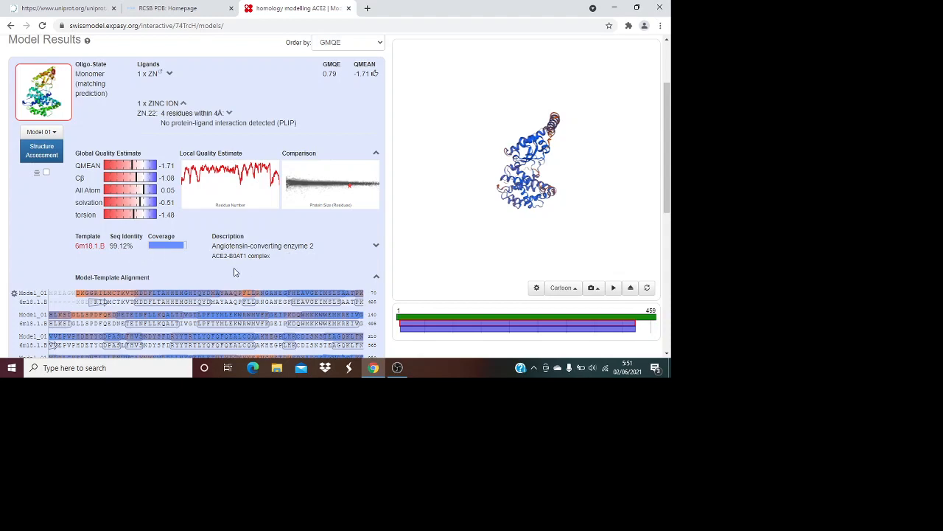
{"action": "scroll", "coordinate": [235, 272], "scroll_direction": "down", "scroll_amount": 1}
{"action": "scroll", "coordinate": [234, 272], "scroll_direction": "down", "scroll_amount": 6}
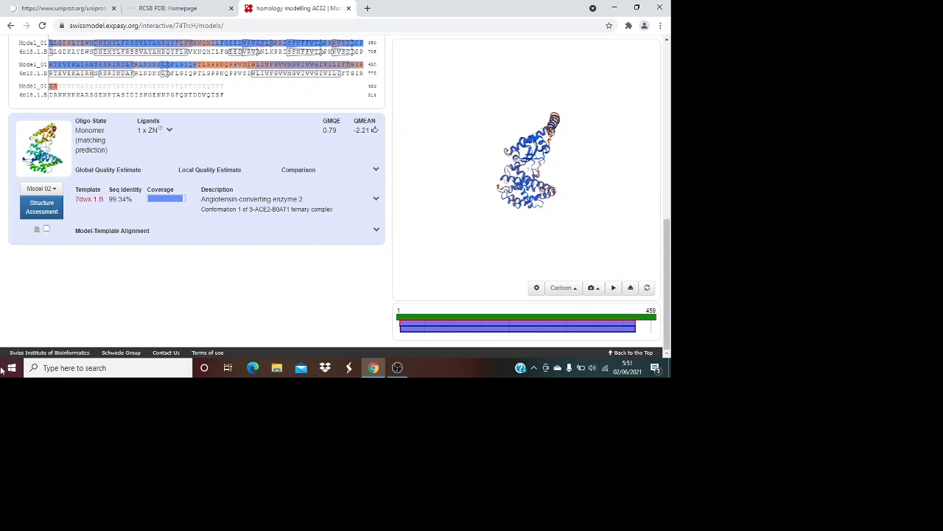
Review Model 02's Ramachandran plot, MolProbity score 1.31, clash score 0.89 and QMEAN estimate
{"action": "left_click", "coordinate": [42, 208]}
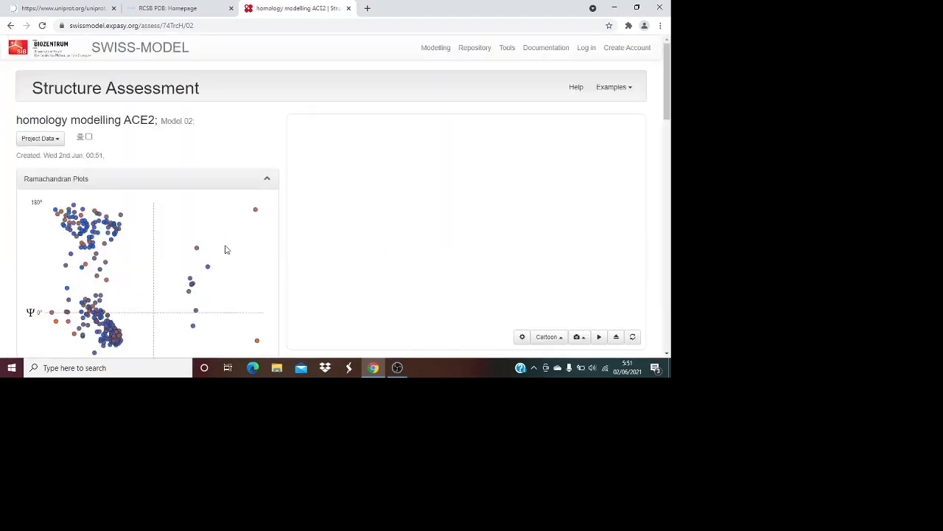
{"action": "scroll", "coordinate": [147, 284], "scroll_direction": "down", "scroll_amount": 2}
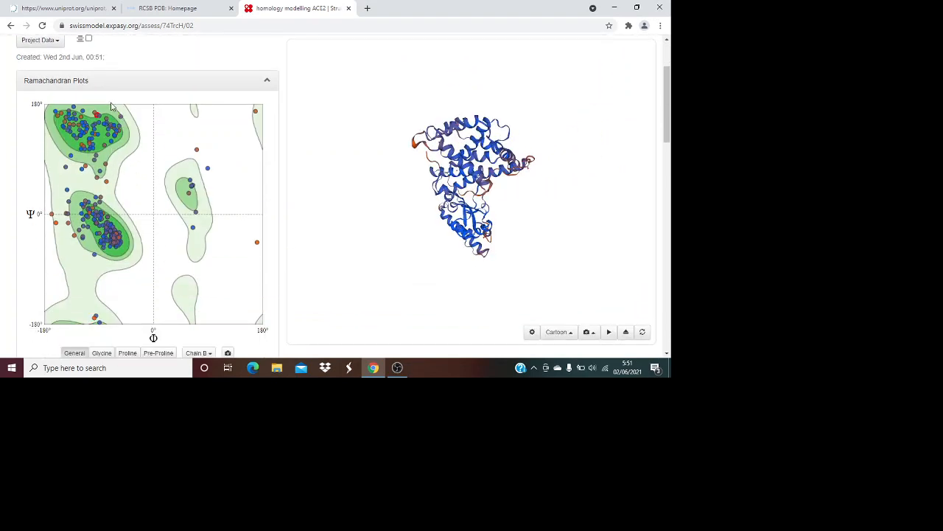
{"action": "scroll", "coordinate": [154, 283], "scroll_direction": "up", "scroll_amount": 2}
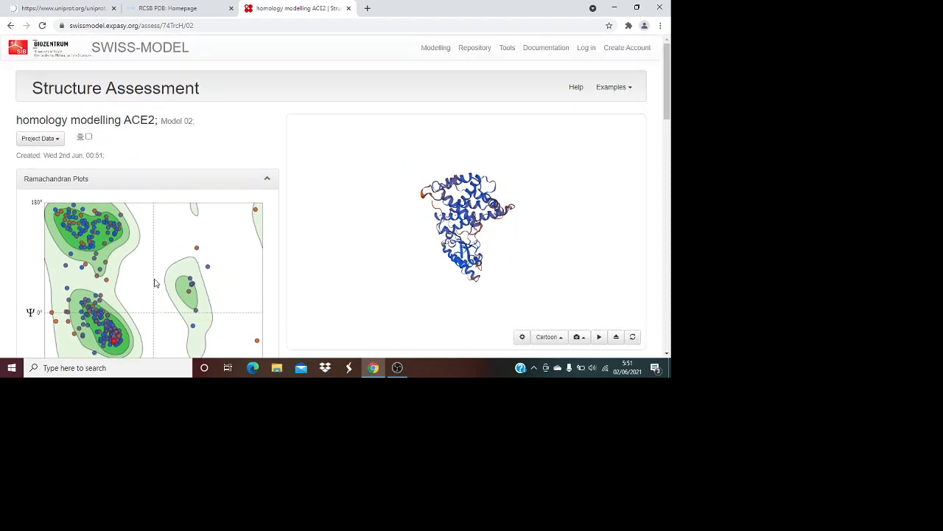
{"action": "scroll", "coordinate": [154, 283], "scroll_direction": "down", "scroll_amount": 1}
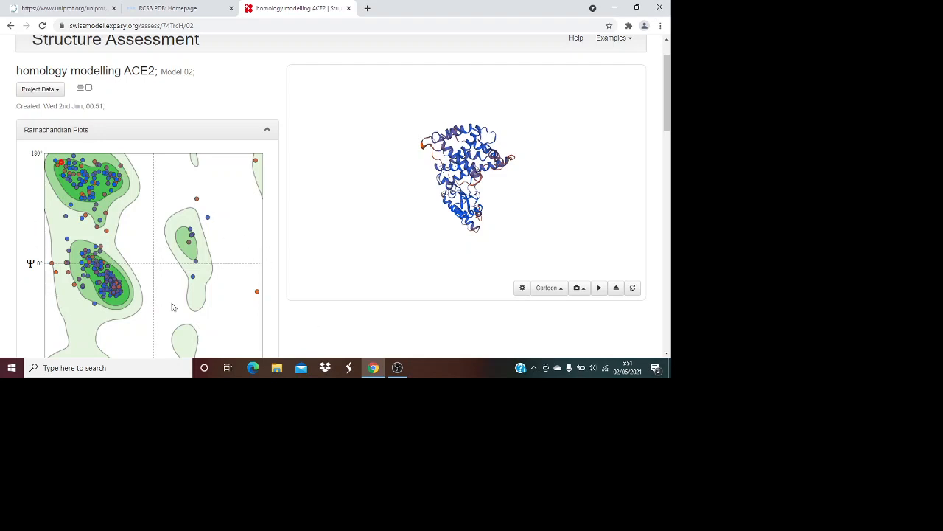
{"action": "scroll", "coordinate": [173, 307], "scroll_direction": "down", "scroll_amount": 3}
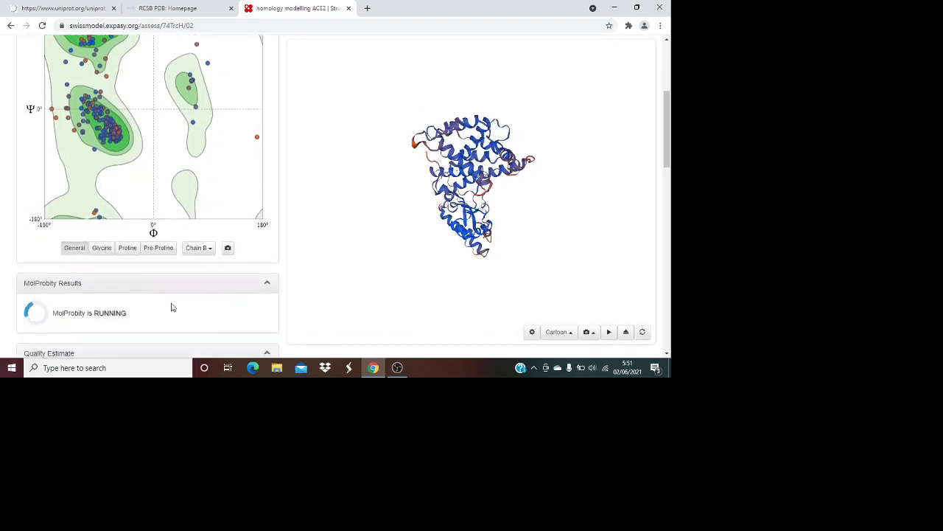
{"action": "scroll", "coordinate": [172, 307], "scroll_direction": "down", "scroll_amount": 1}
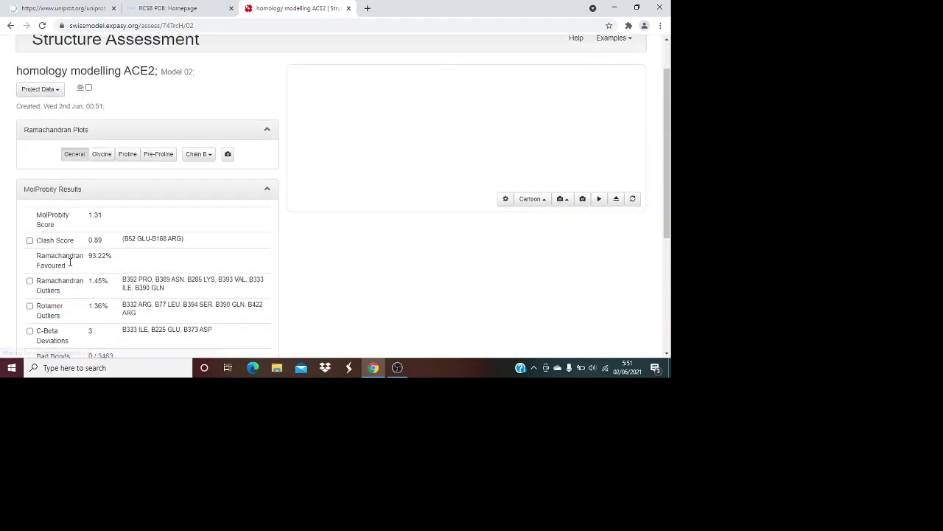
{"action": "scroll", "coordinate": [68, 264], "scroll_direction": "down", "scroll_amount": 4}
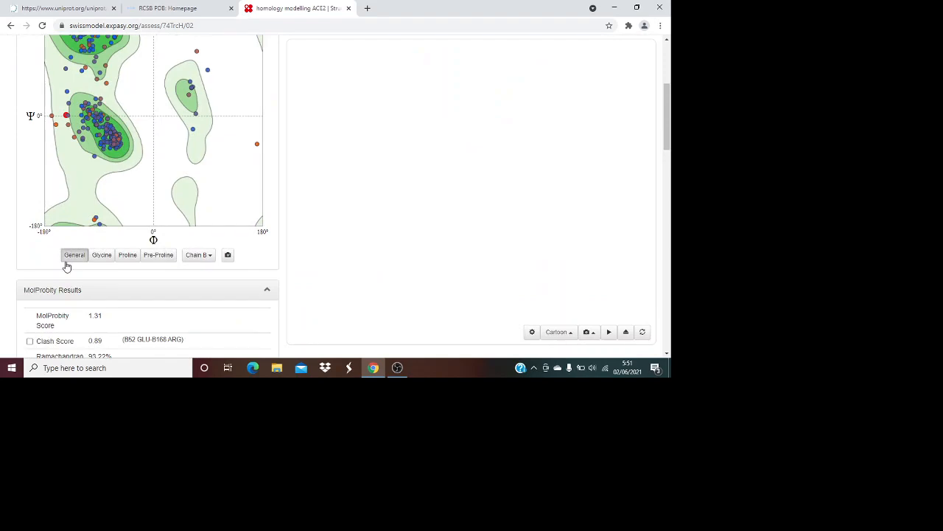
{"action": "scroll", "coordinate": [67, 266], "scroll_direction": "down", "scroll_amount": 10}
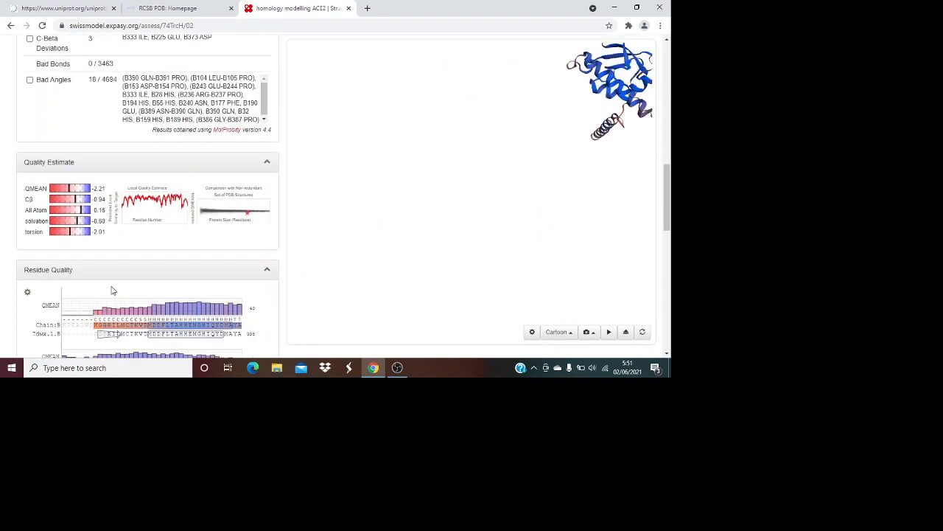
{"action": "scroll", "coordinate": [112, 291], "scroll_direction": "down", "scroll_amount": 12}
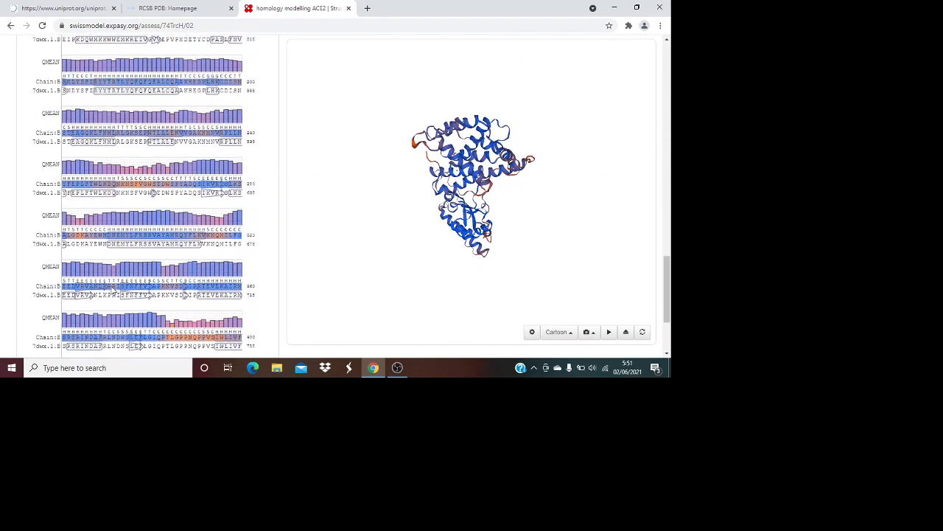
{"action": "scroll", "coordinate": [113, 291], "scroll_direction": "down", "scroll_amount": 3}
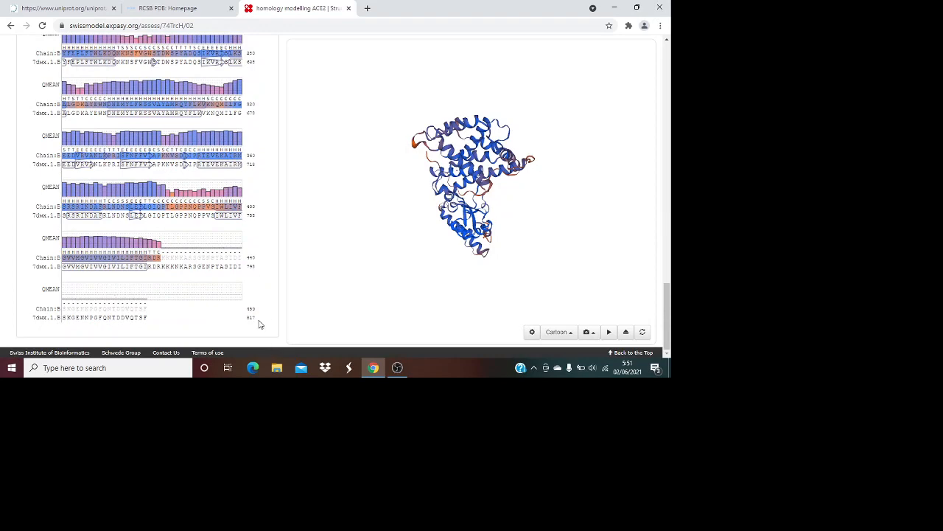
{"action": "scroll", "coordinate": [127, 298], "scroll_direction": "up", "scroll_amount": 6}
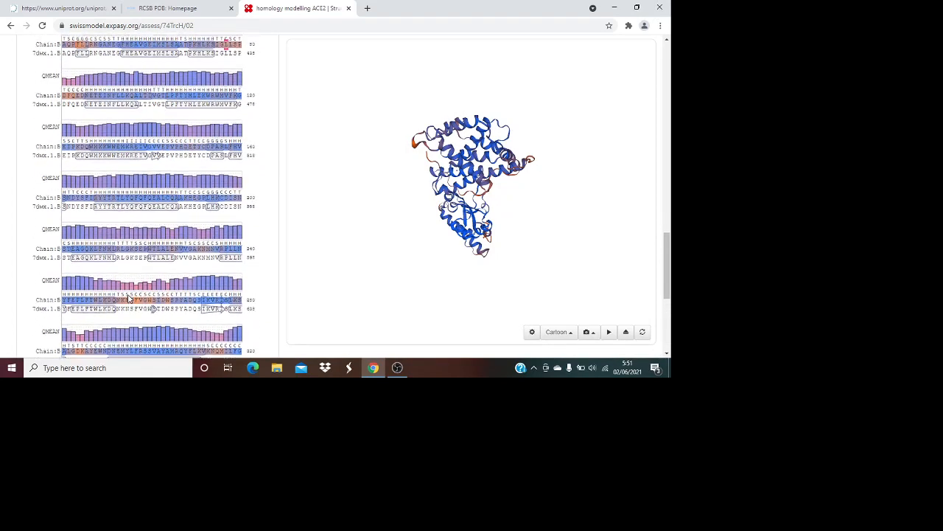
{"action": "scroll", "coordinate": [128, 298], "scroll_direction": "up", "scroll_amount": 3}
{"action": "scroll", "coordinate": [129, 297], "scroll_direction": "up", "scroll_amount": 4}
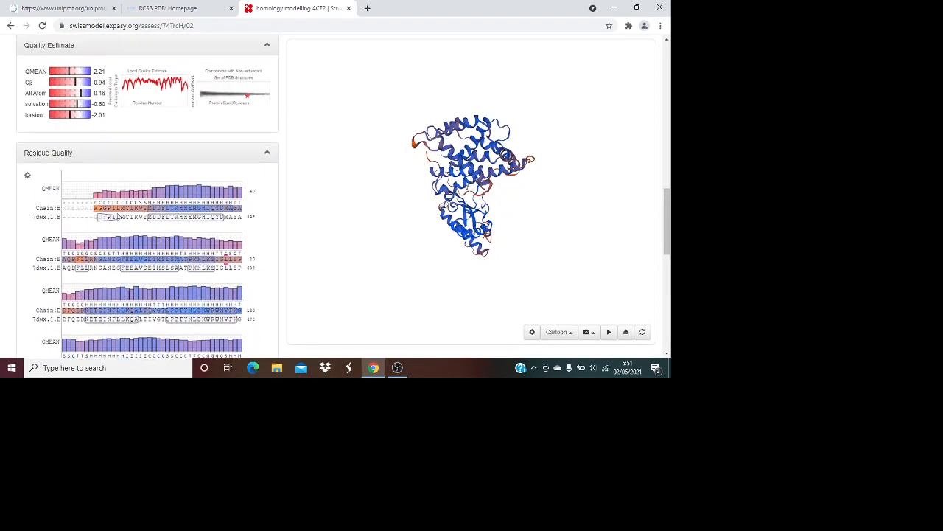
{"action": "scroll", "coordinate": [116, 286], "scroll_direction": "up", "scroll_amount": 8}
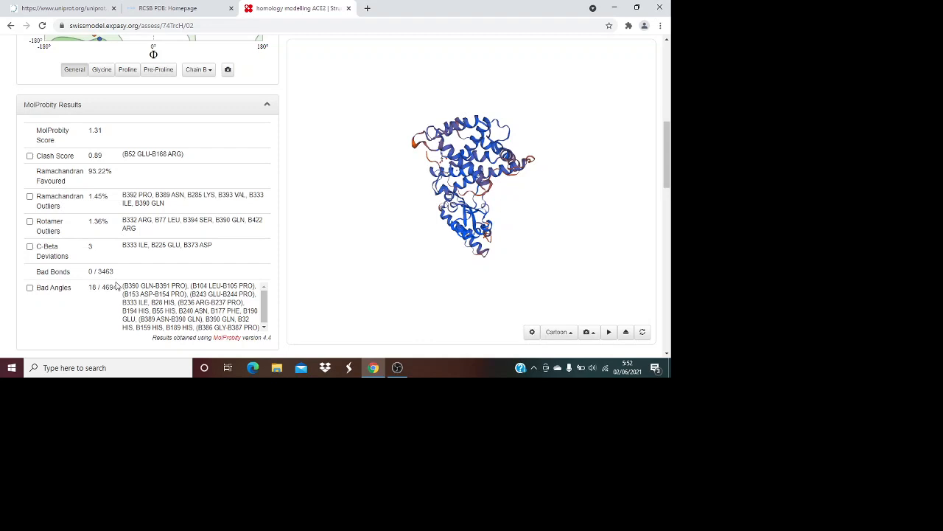
{"action": "scroll", "coordinate": [115, 286], "scroll_direction": "up", "scroll_amount": 1}
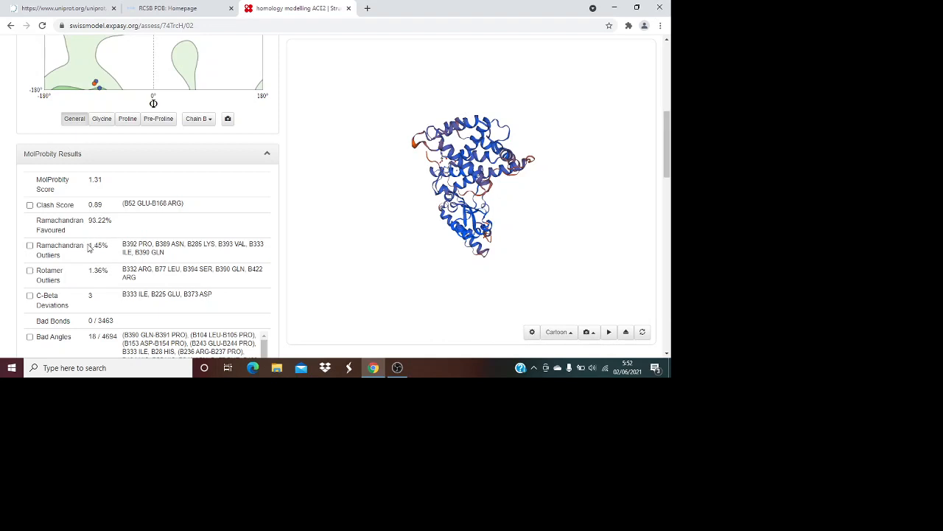
{"action": "scroll", "coordinate": [110, 253], "scroll_direction": "down", "scroll_amount": 2}
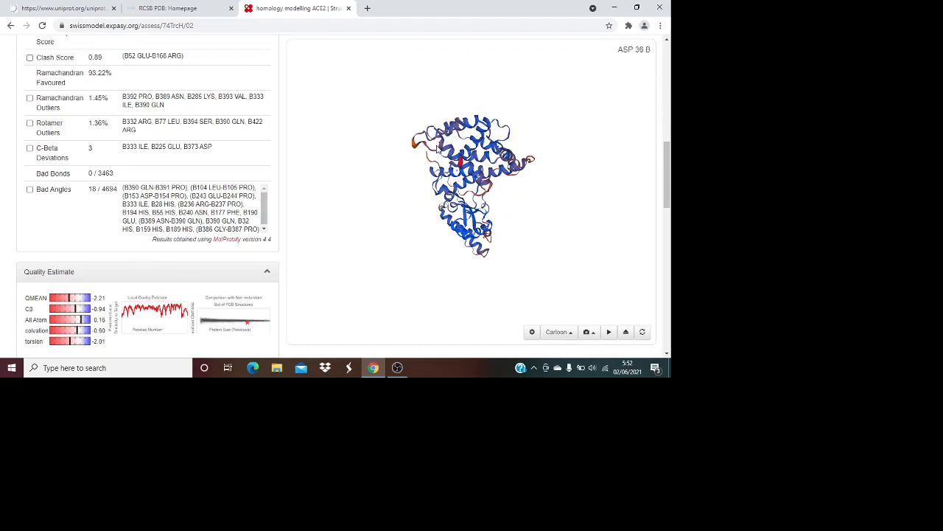
{"action": "left_click_drag", "start_coordinate": [666, 178], "coordinate": [670, 311]}
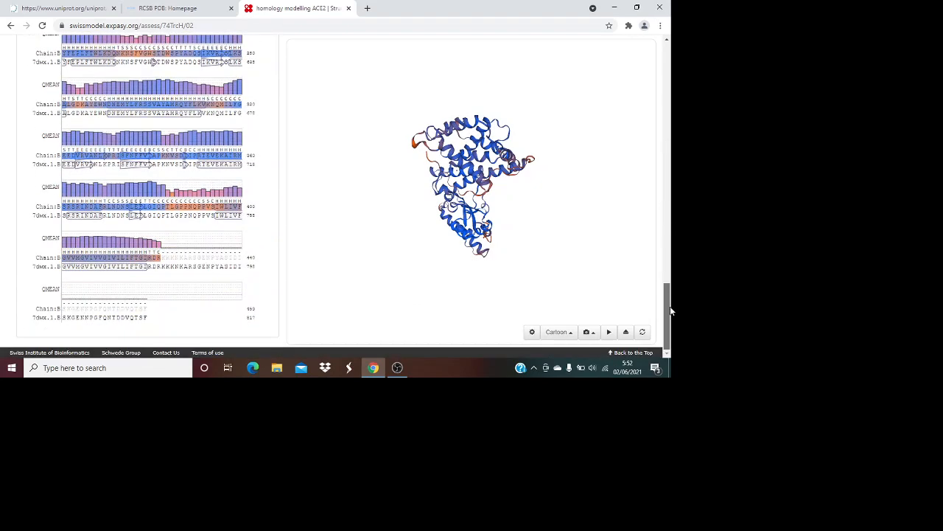